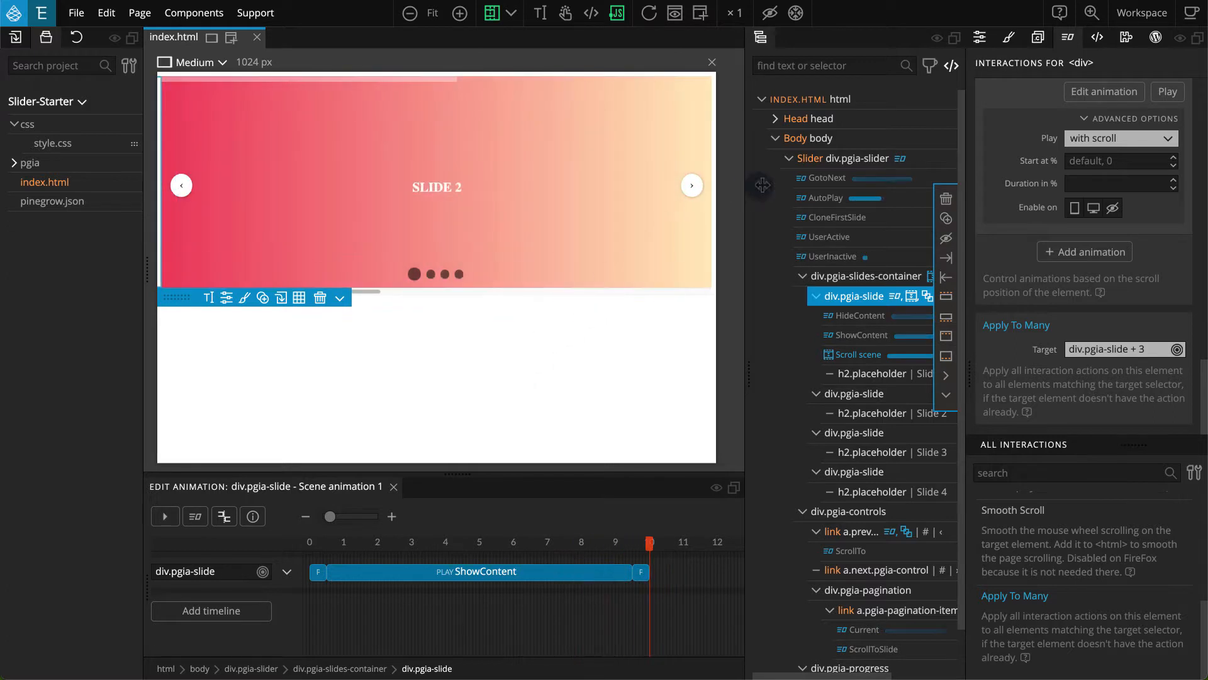
Duplicate the whole div.pgia-slider element on the page
left_click(840, 163)
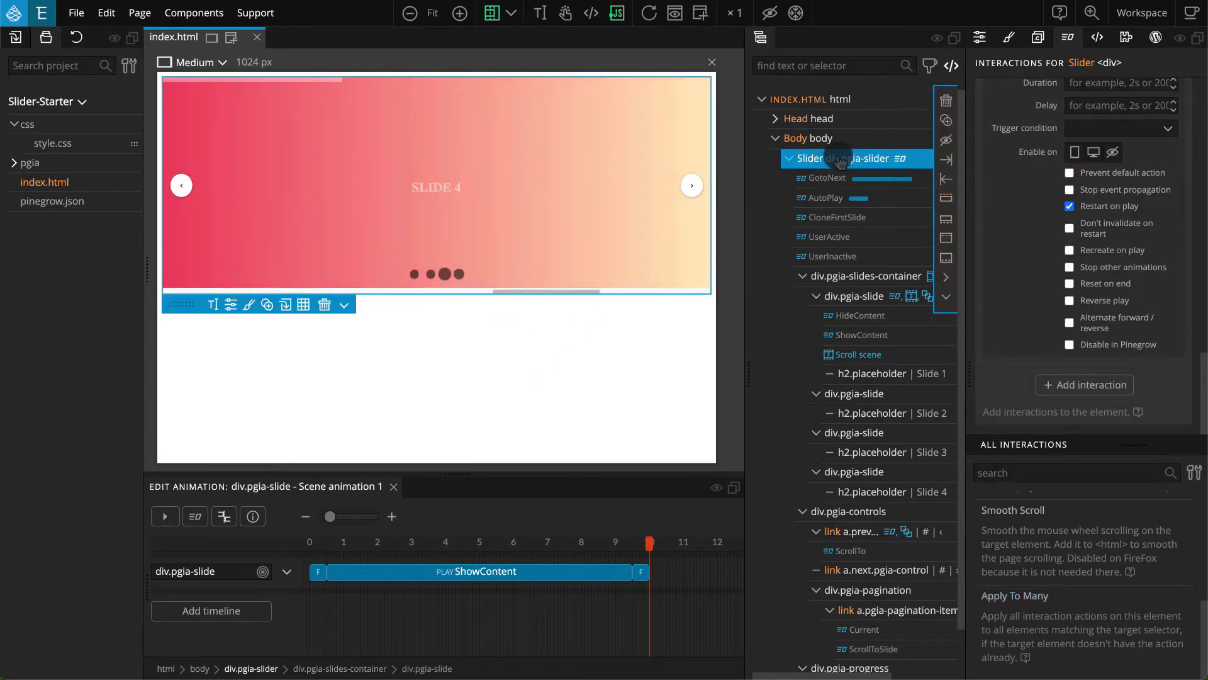
right_click(840, 163)
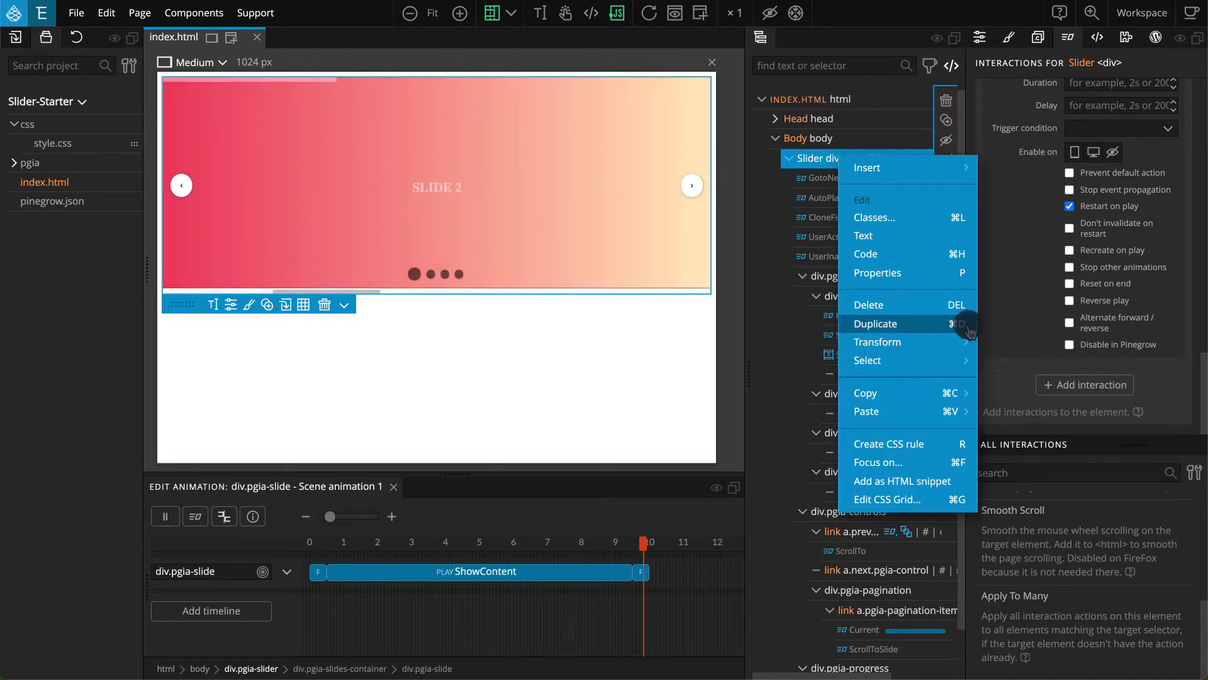
left_click(930, 325)
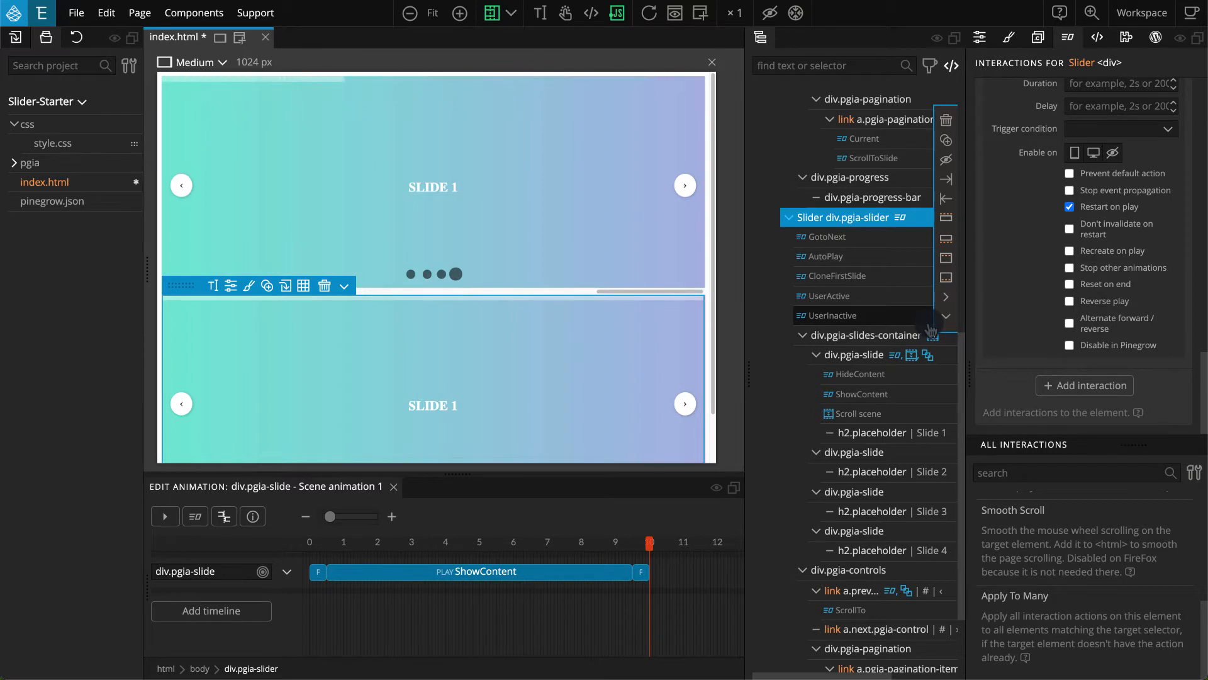
Remove the Interactions action from the duplicated div.pgia-slider
scroll(930, 329, "right", 1)
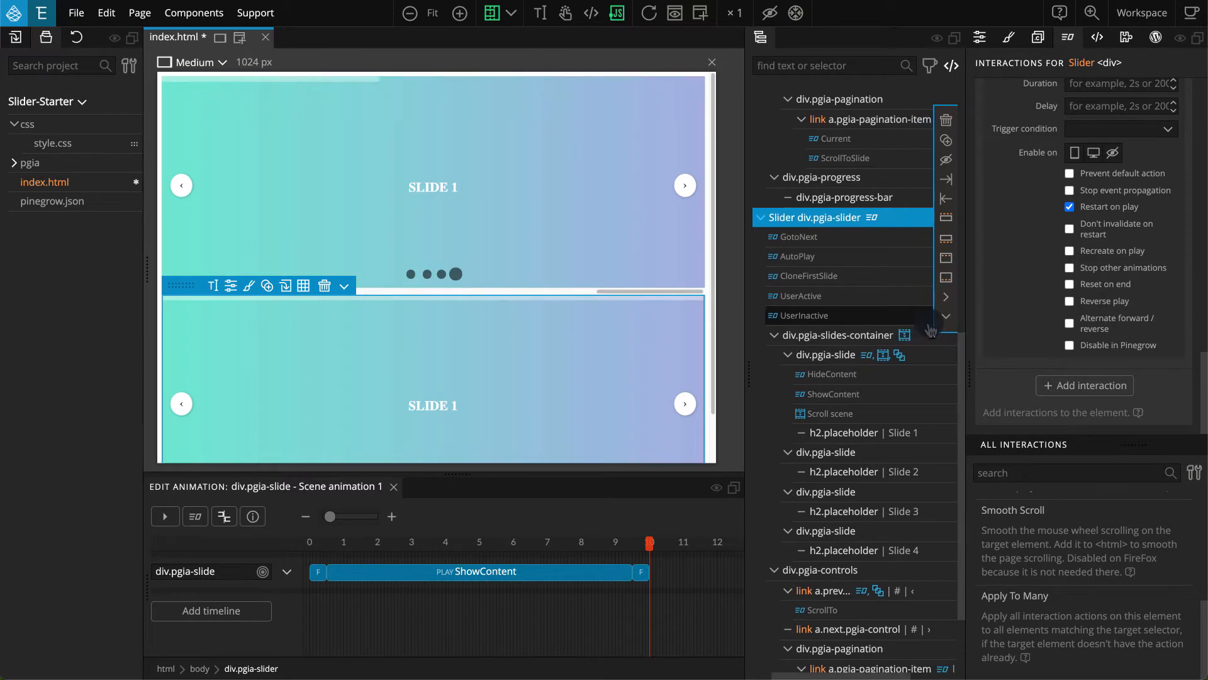
scroll(930, 330, "down", 1)
scroll(1126, 213, "up", 3)
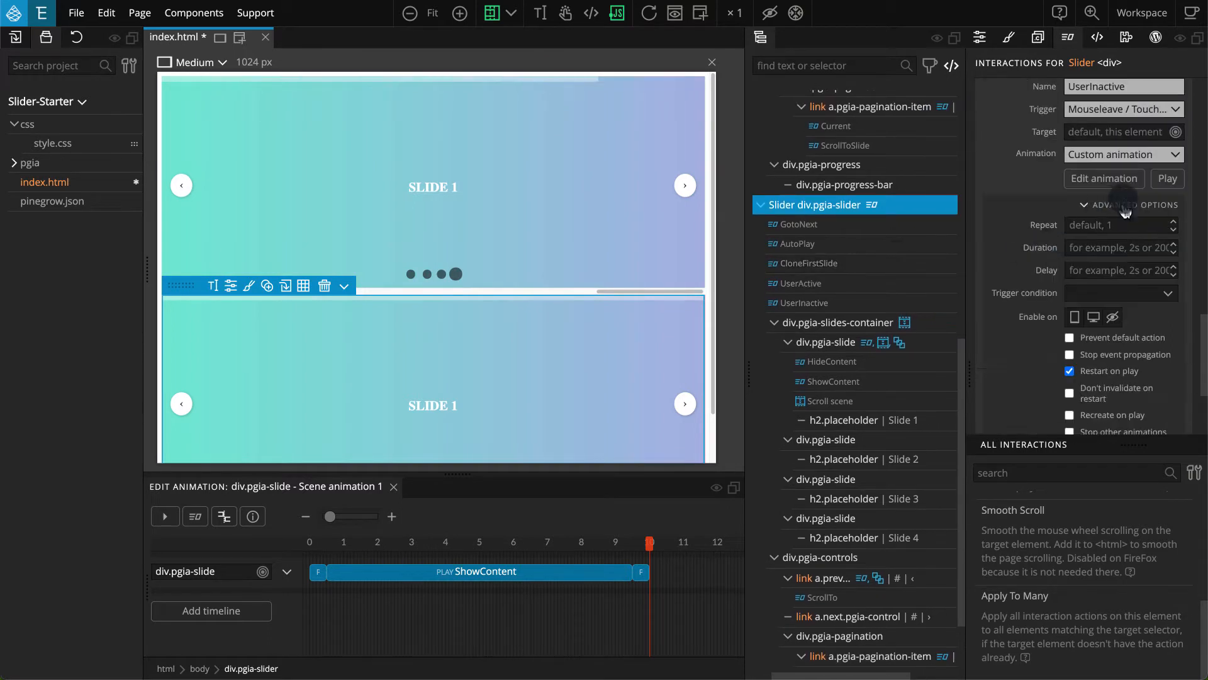
scroll(1125, 211, "up", 10)
left_click(1176, 100)
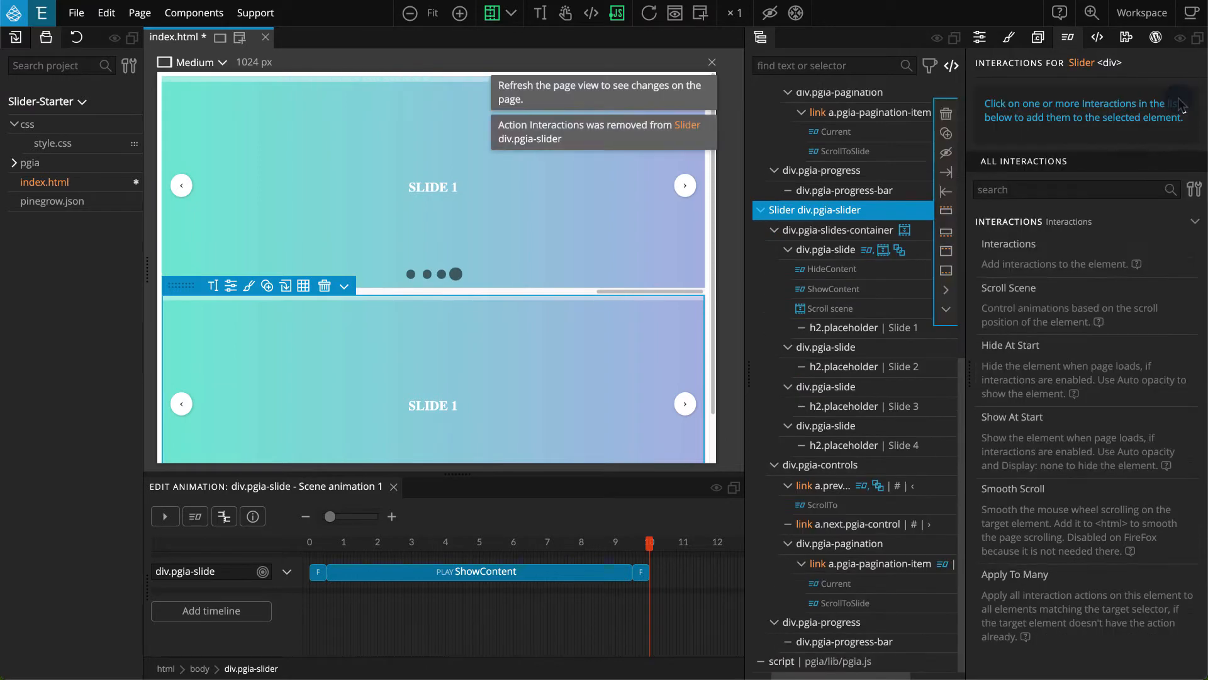
Remove Scroll Scene from the duplicate's slides container, and Interactions, Scroll Scene and Apply To Many from its first slide
left_click(893, 231)
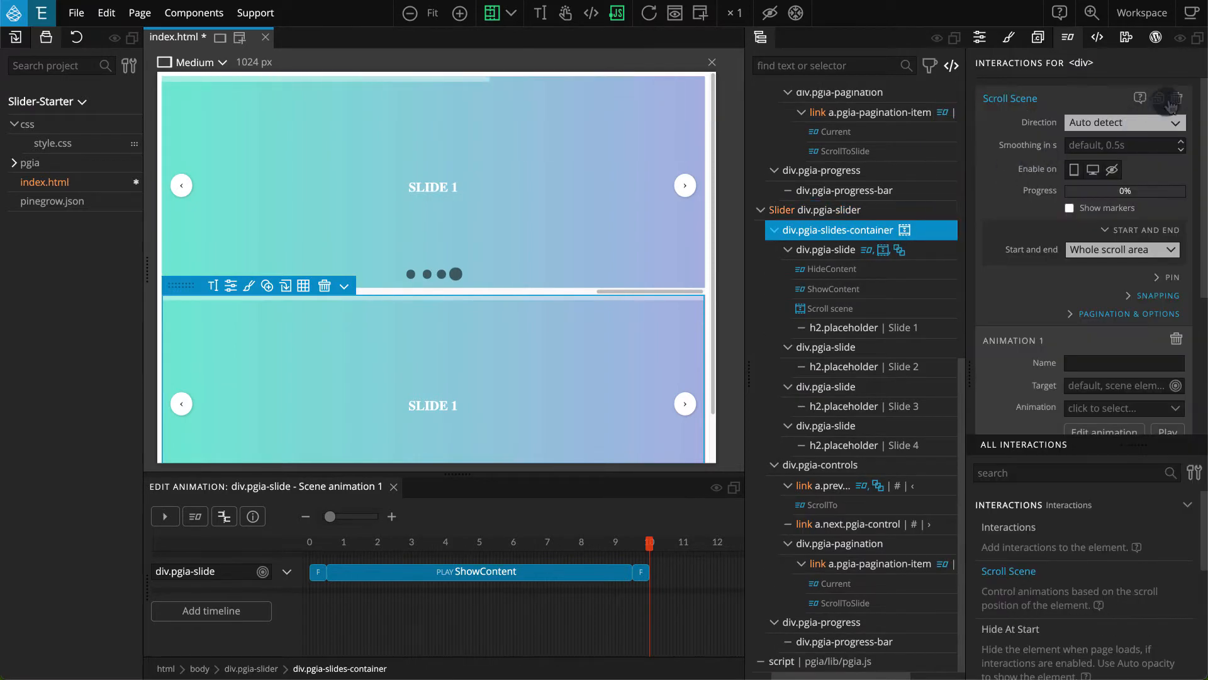
left_click(1175, 101)
left_click(881, 252)
left_click(1176, 101)
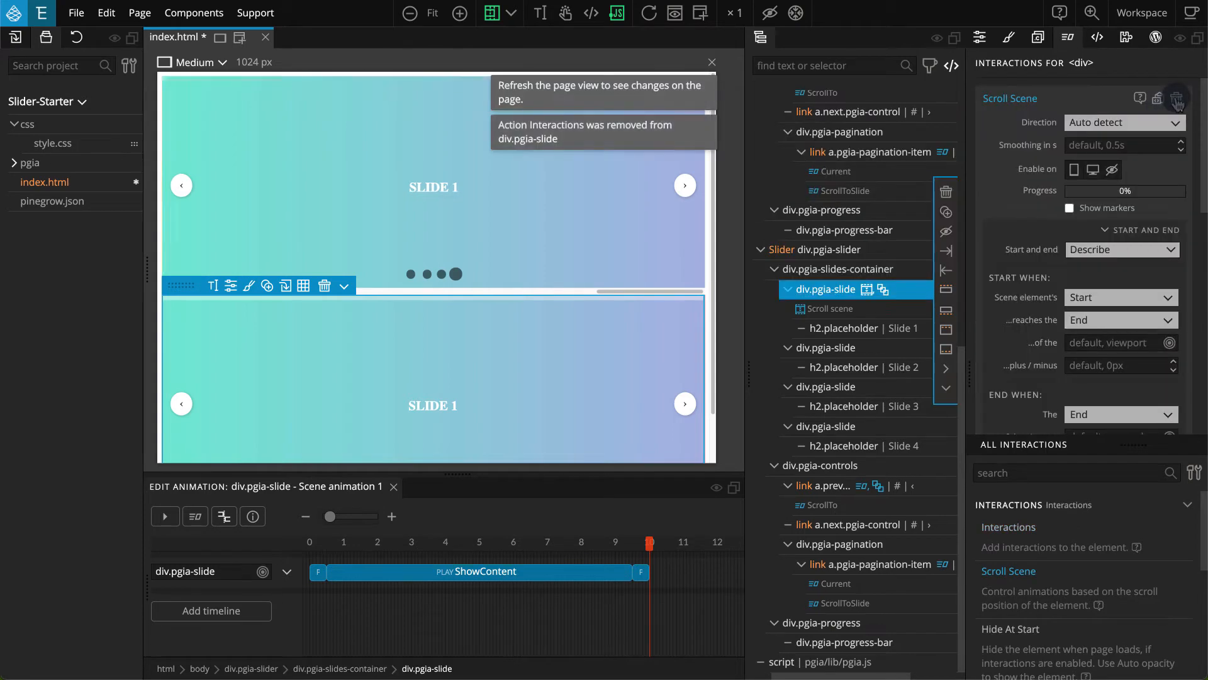
left_click(1177, 99)
left_click(1176, 99)
Remove Interactions and Apply To Many from the duplicate's previous control, and Interactions from its pagination item
left_click(181, 403)
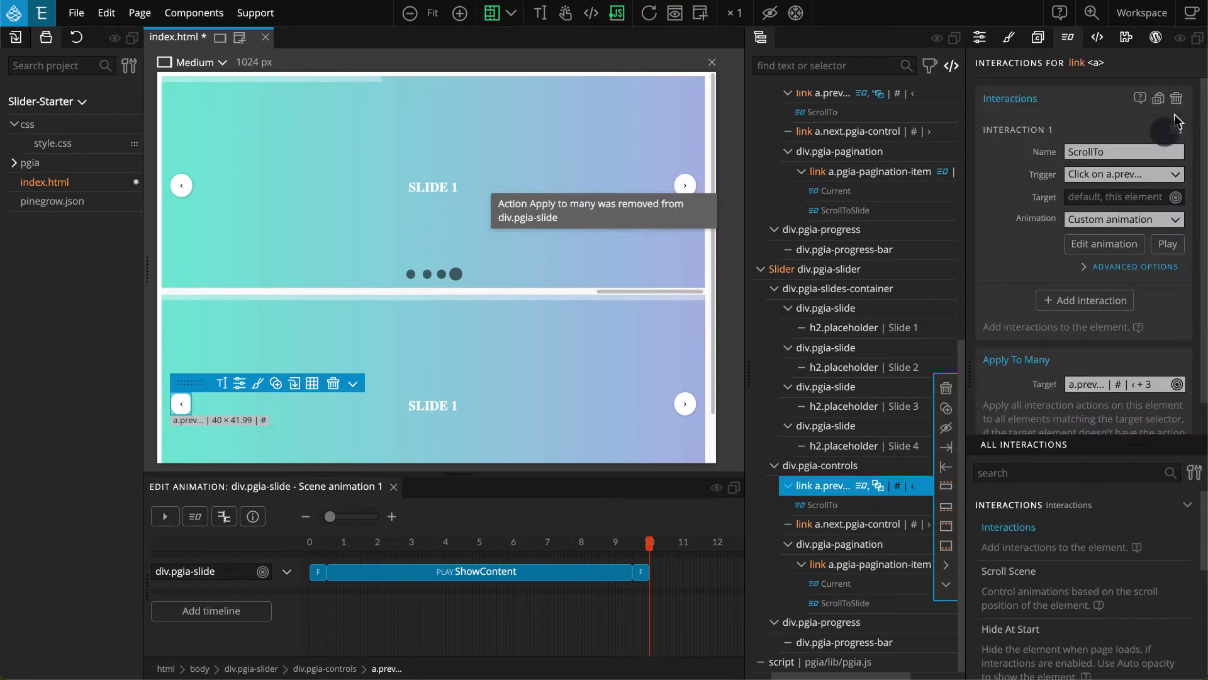
left_click(1181, 99)
left_click(1181, 99)
left_click(871, 564)
left_click(1182, 100)
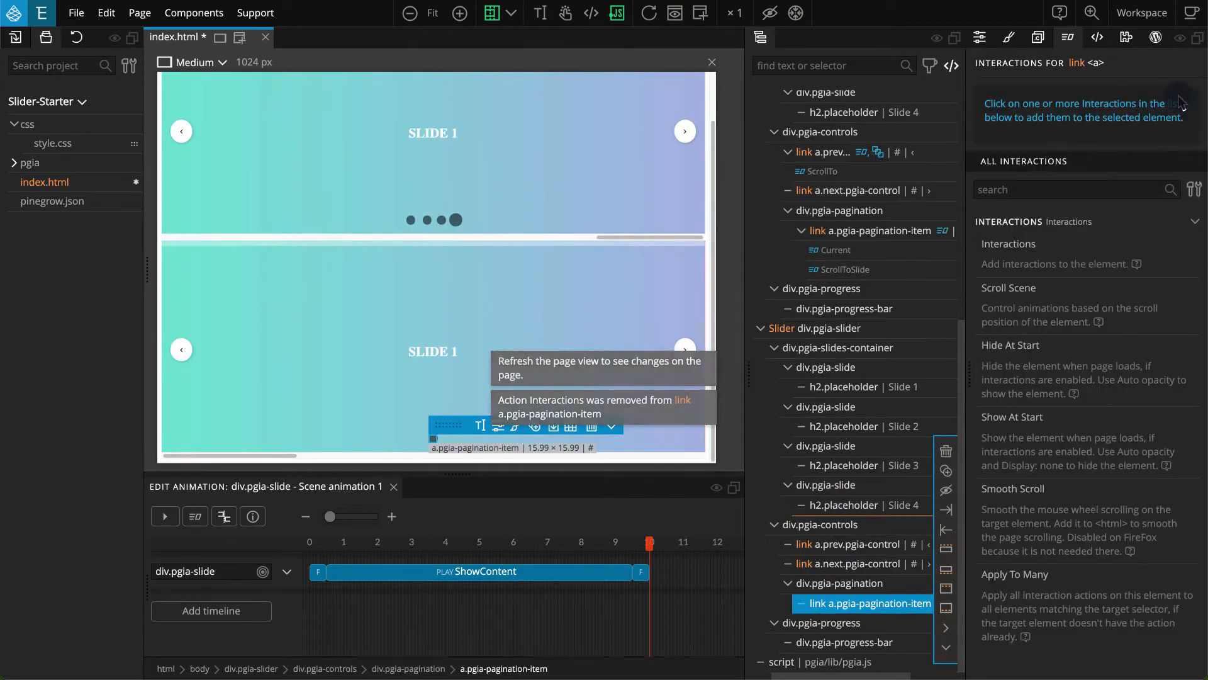
Select the duplicated slider, review its element tree, and close the slide's scene animation editor
left_click(818, 327)
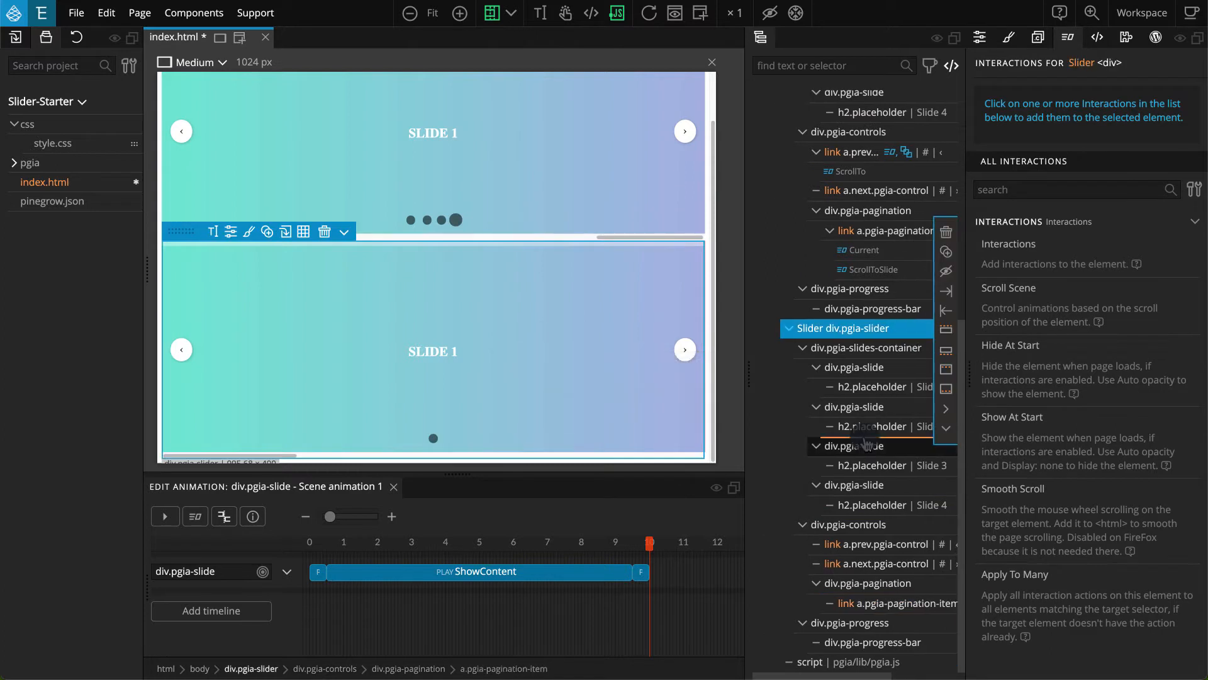
scroll(867, 444, "down", 1)
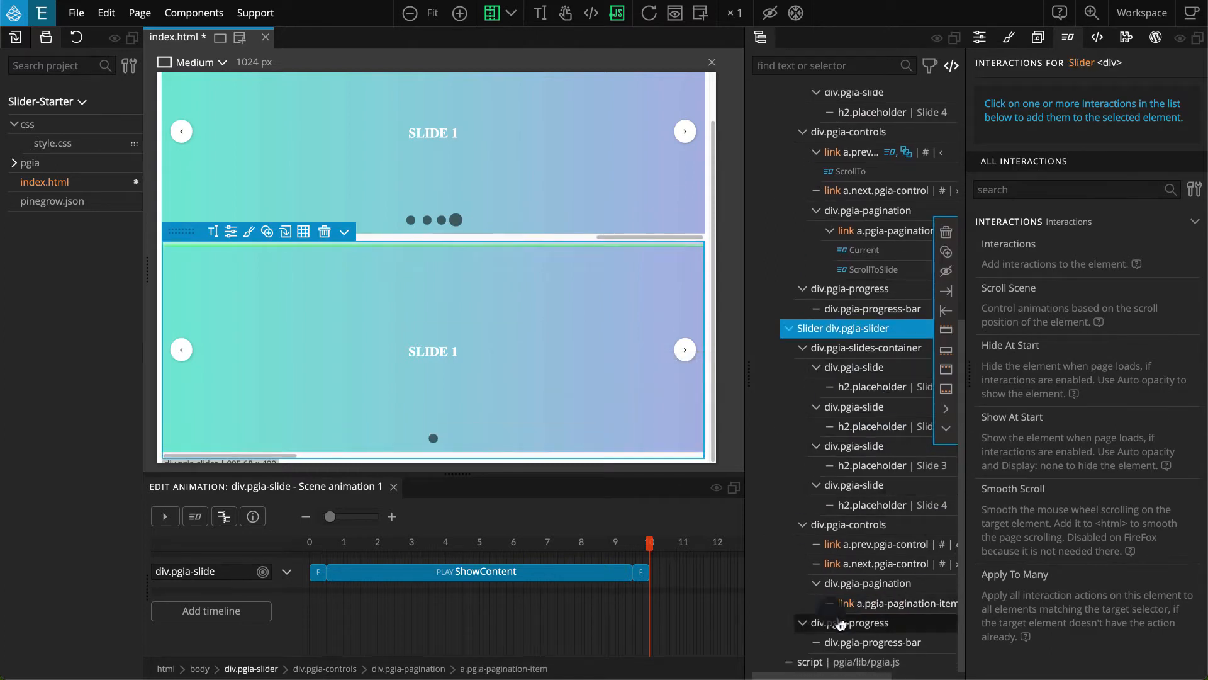
scroll(874, 478, "right", 2)
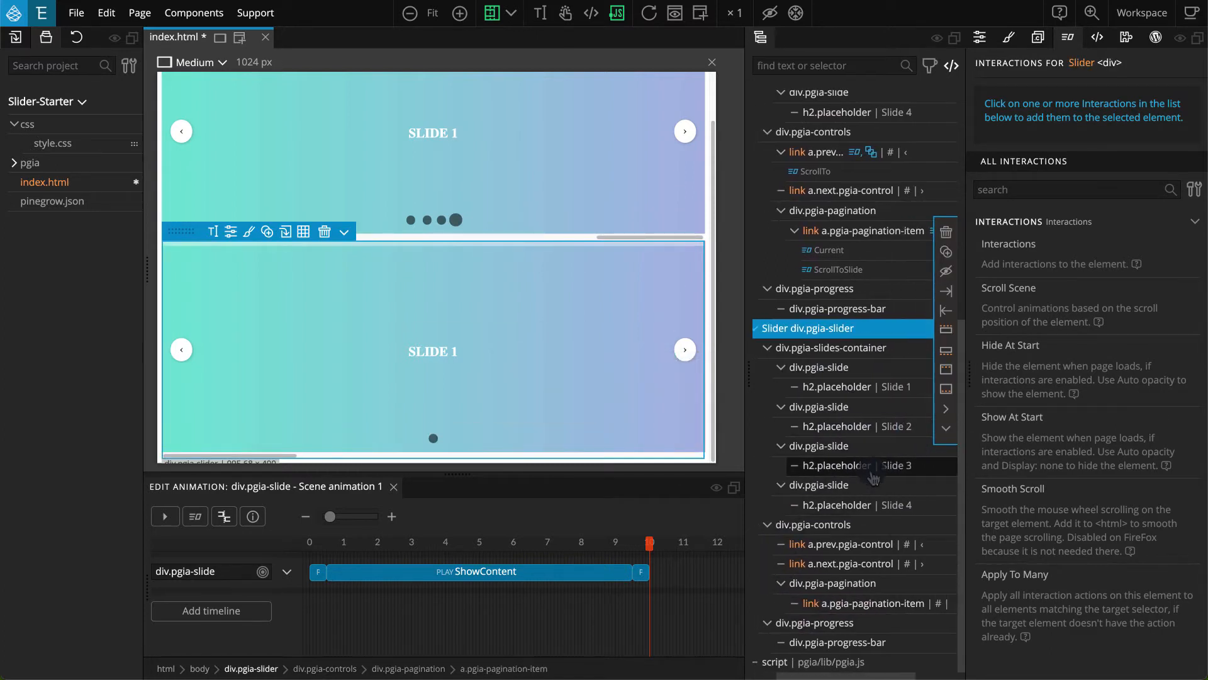
left_click(393, 487)
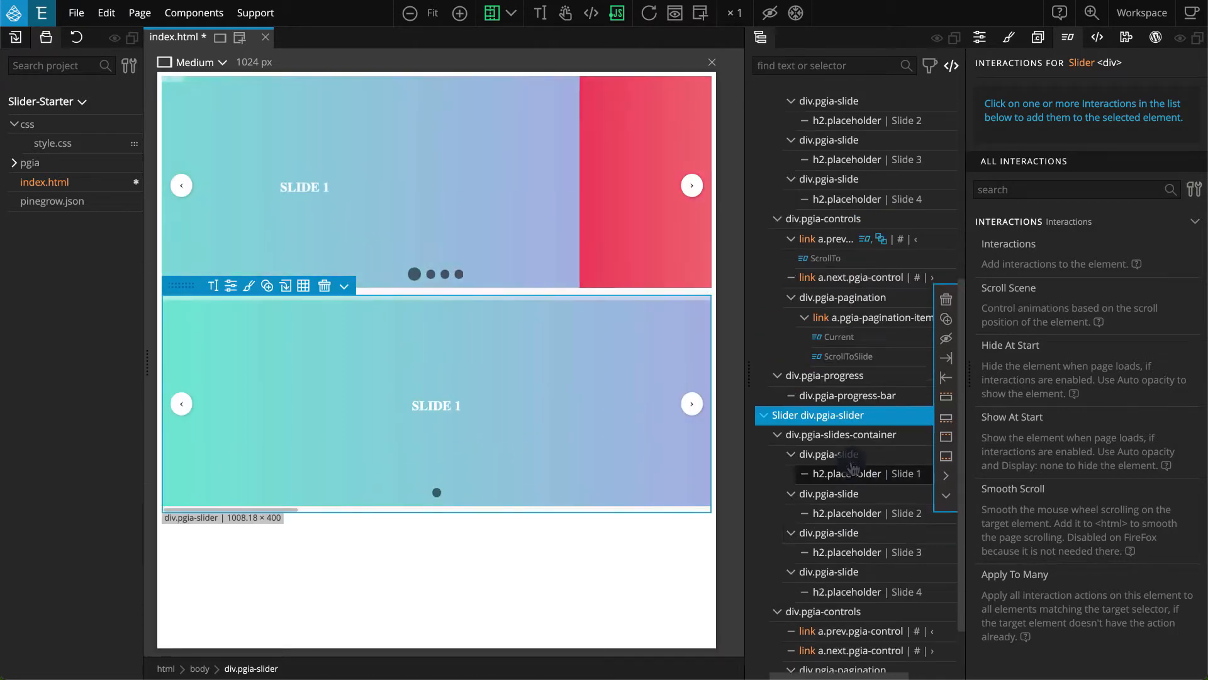
Add Apply To Many to the original div.pgia-slider and set its target selector to $.pgia-slider
left_click(897, 160)
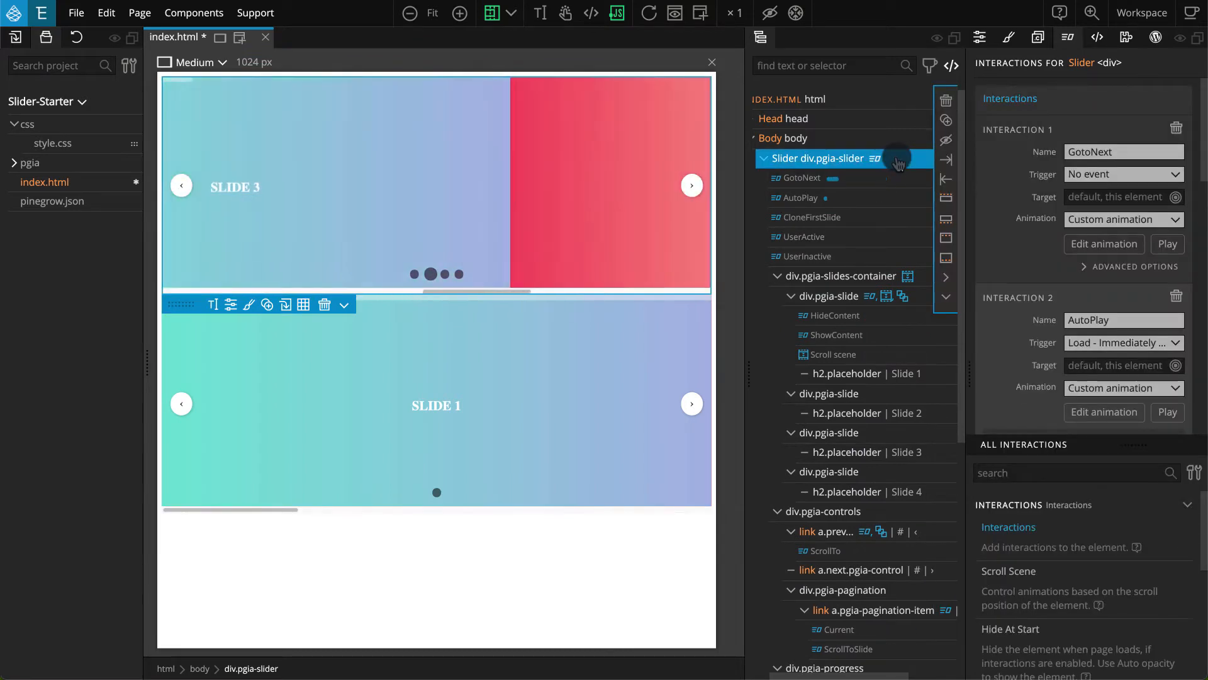
scroll(1124, 589, "down", 5)
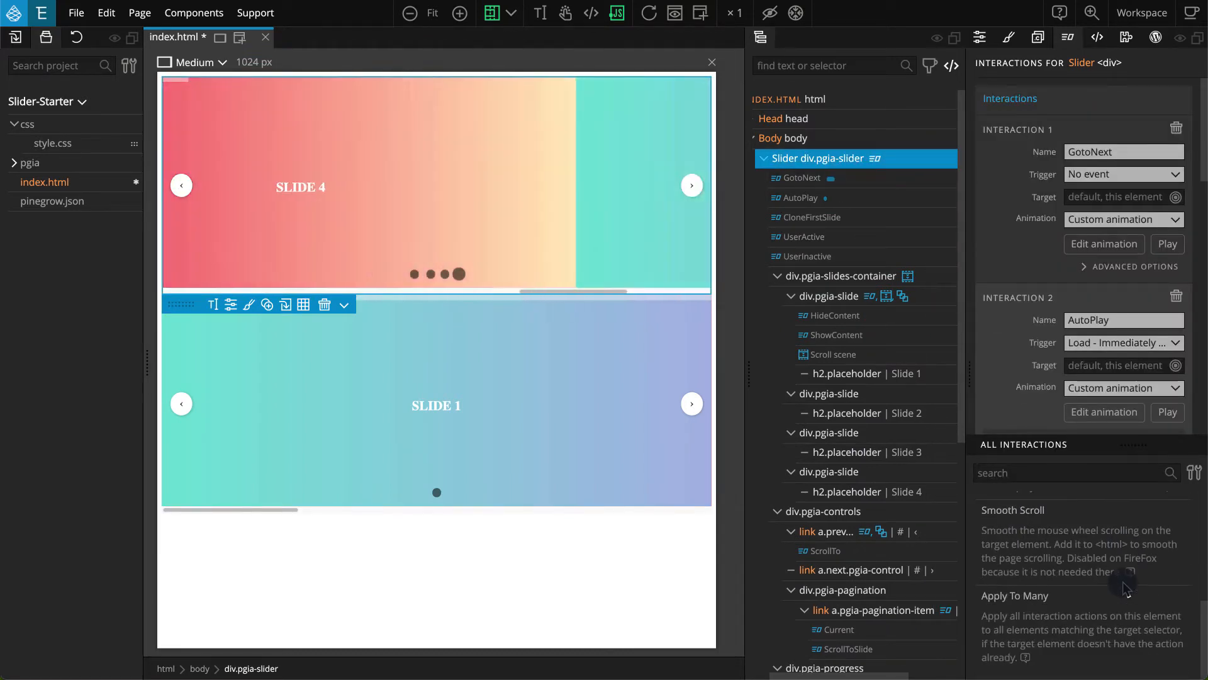
left_click(1033, 603)
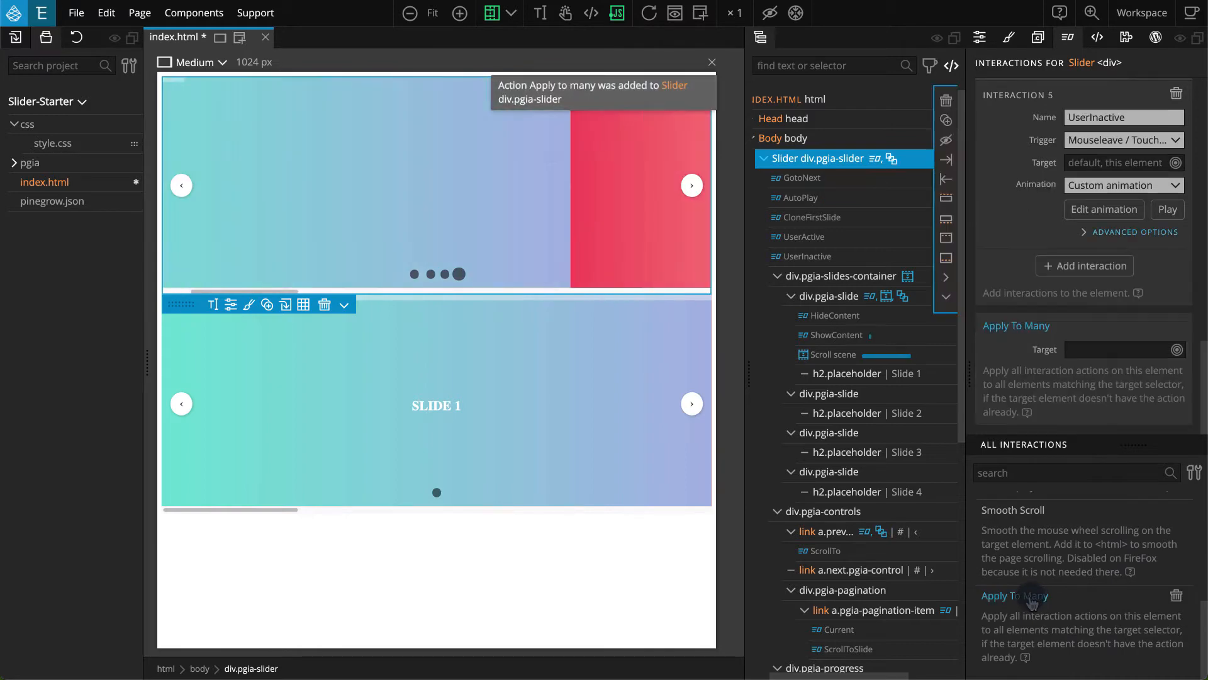
left_click(1111, 354)
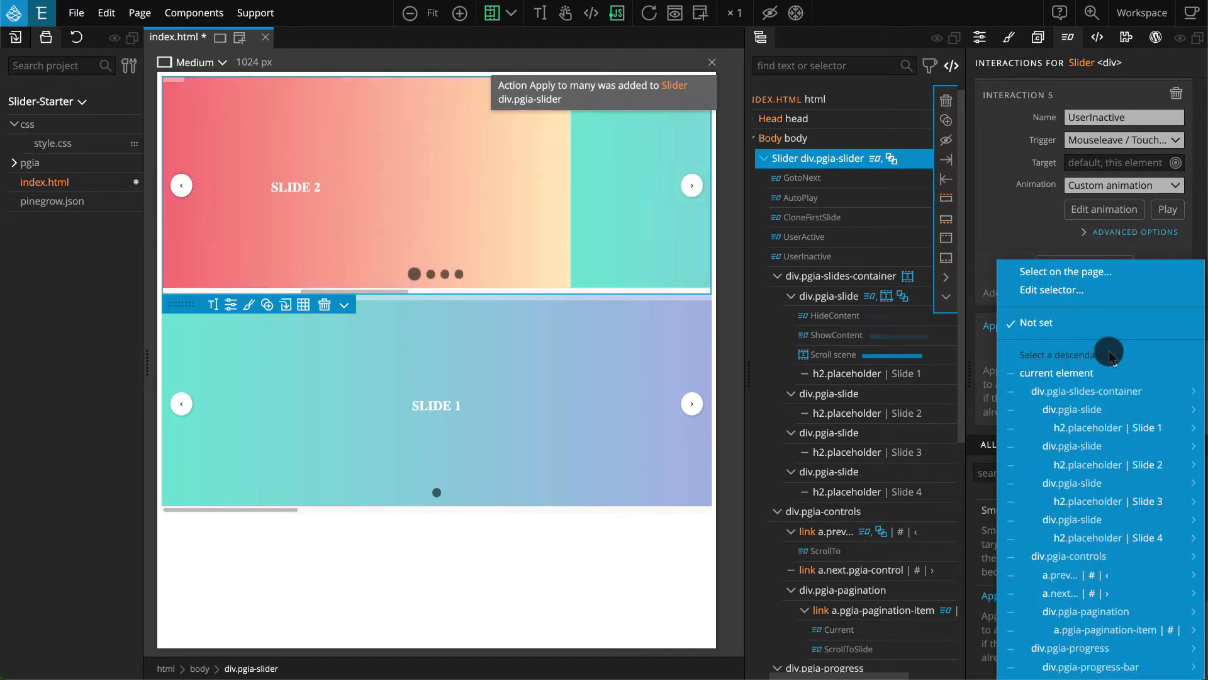
left_click(1109, 294)
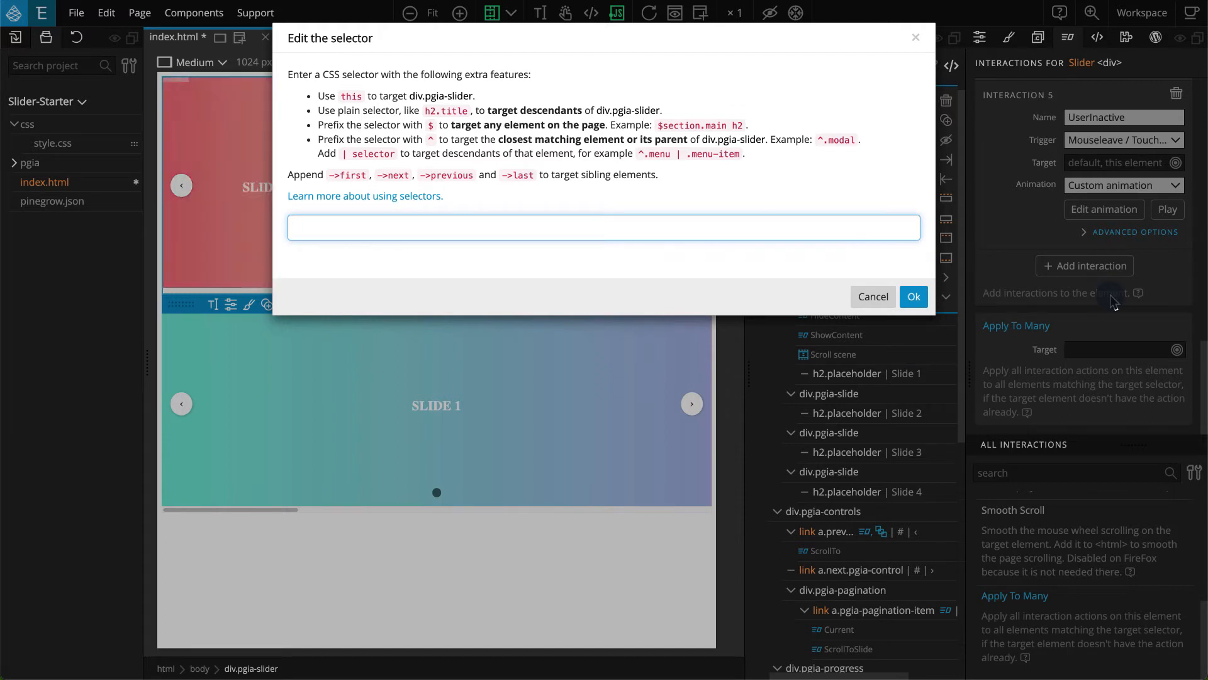
type("$.pgia")
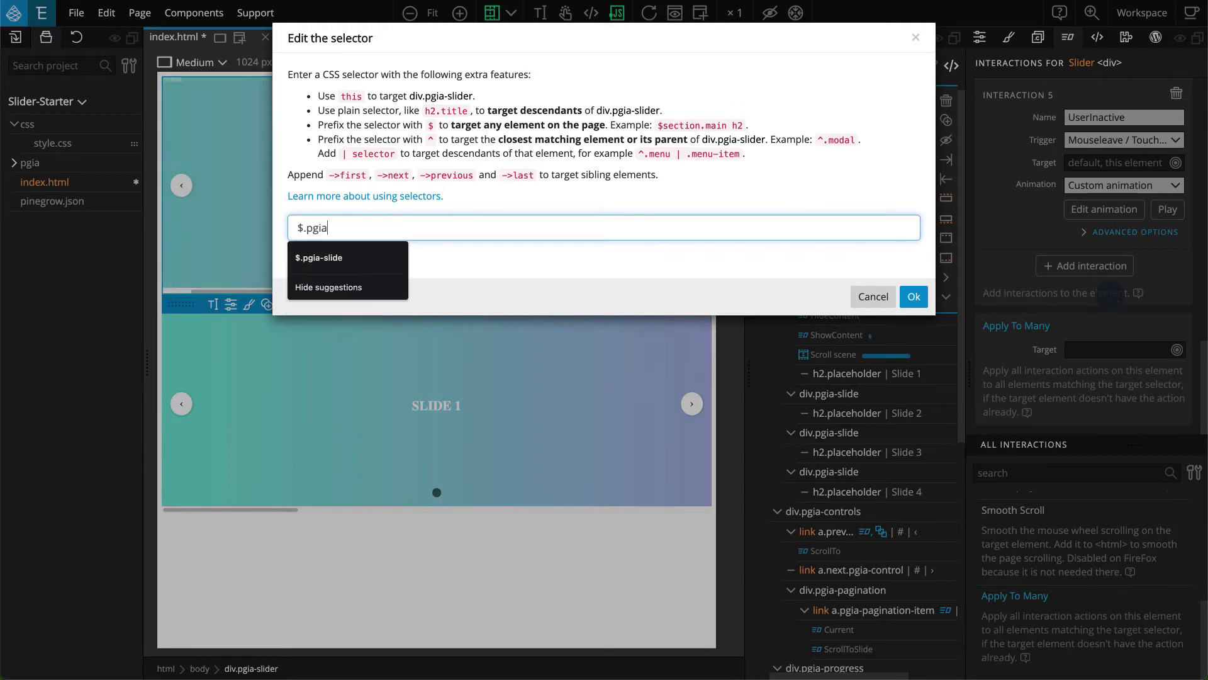
type("-slider")
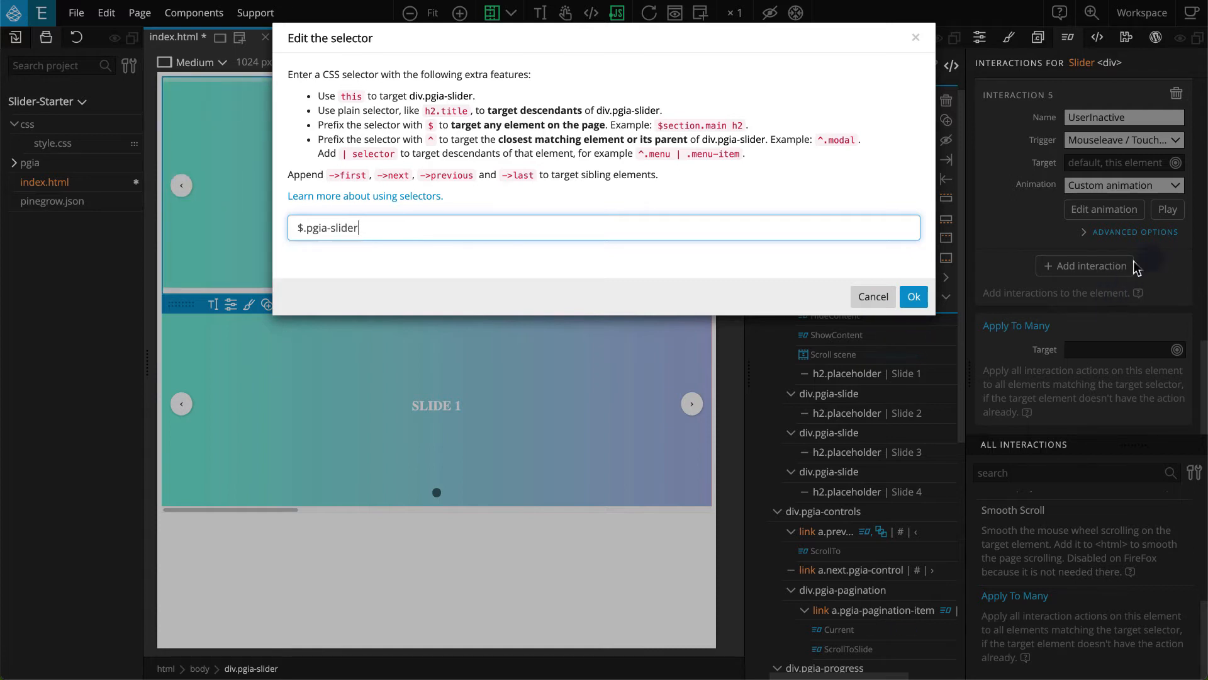
left_click(914, 296)
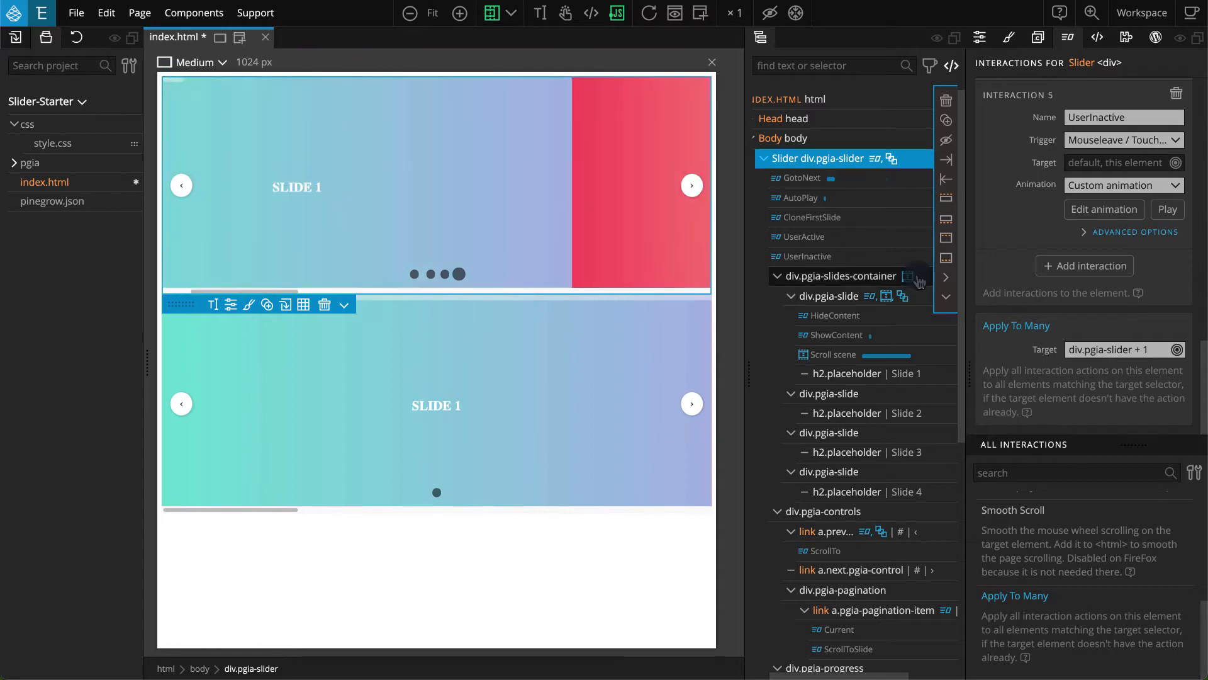
Add Apply To Many to the original div.pgia-slides-container with the target selector $.pgia-slides-container
left_click(920, 280)
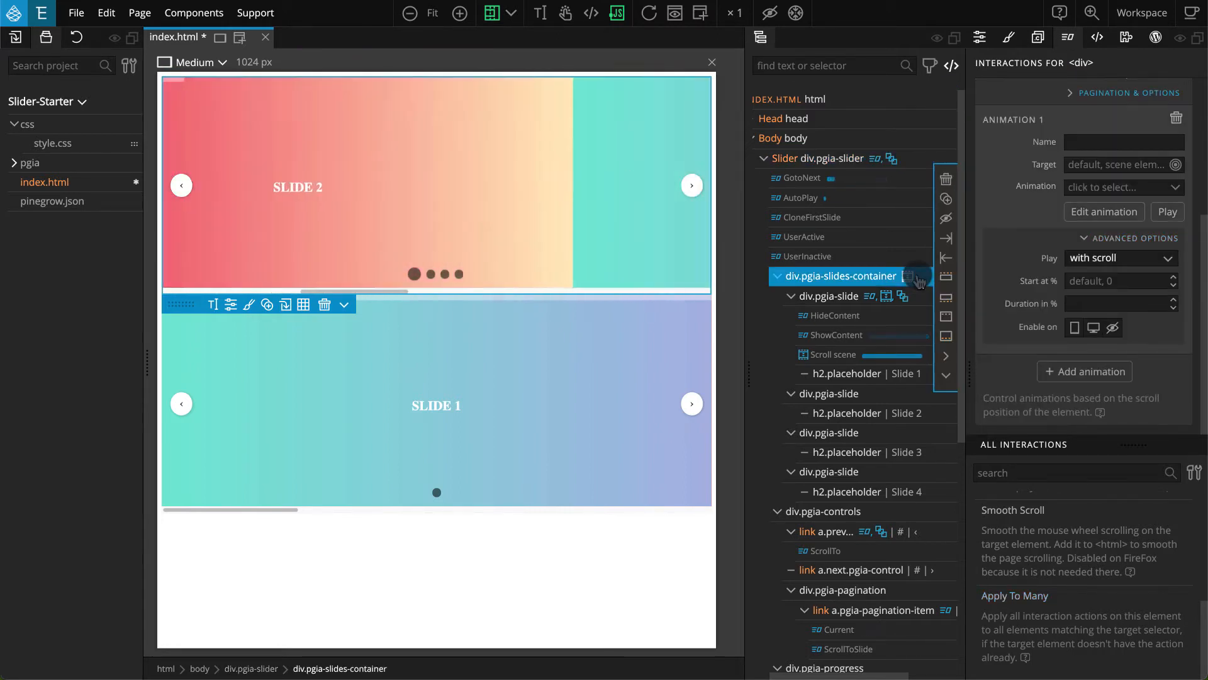
left_click(1037, 598)
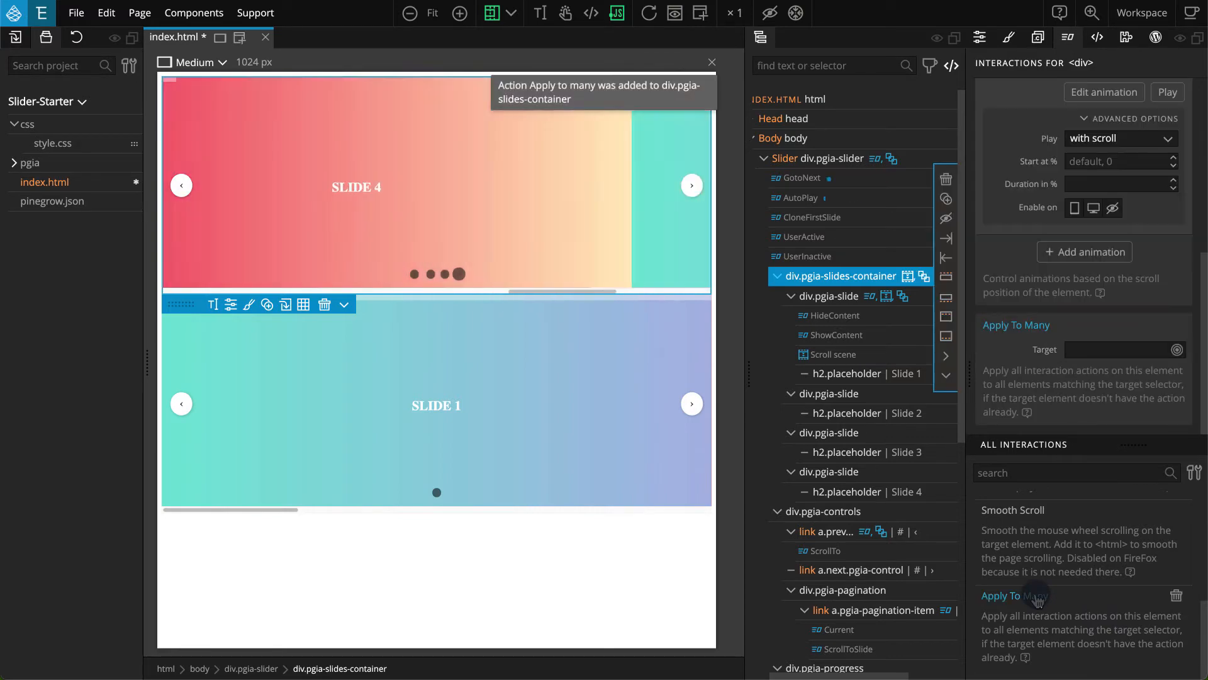
left_click(1113, 351)
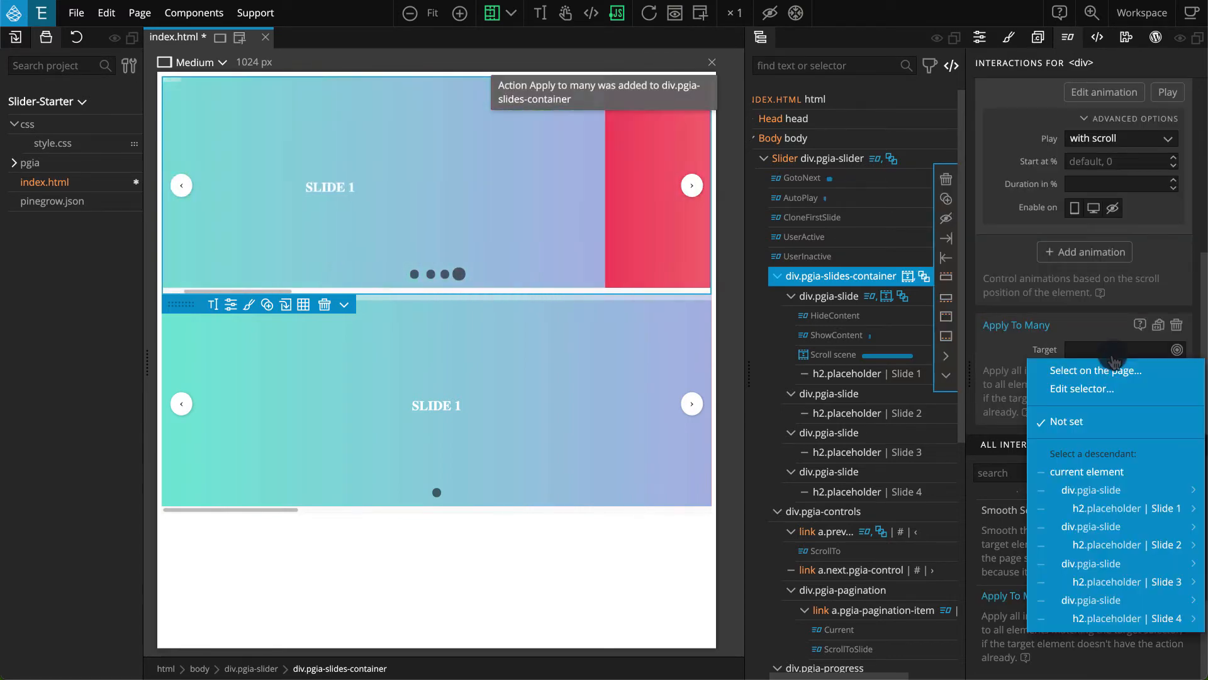
left_click(1107, 388)
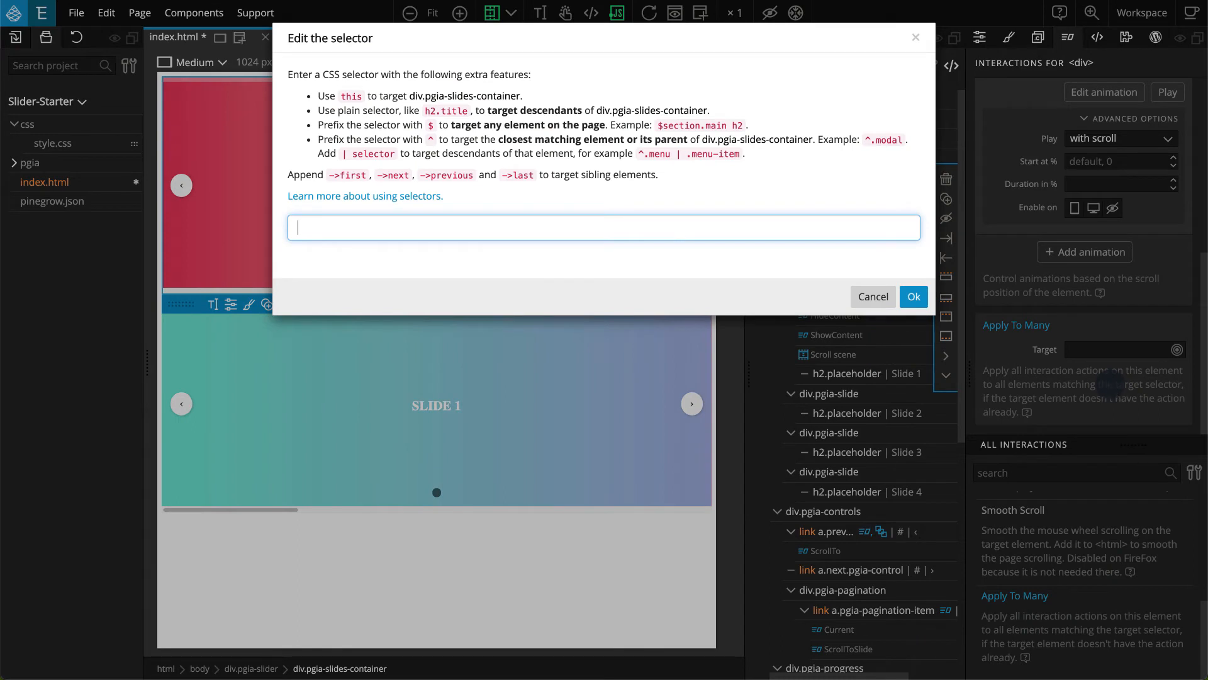
type("$.p")
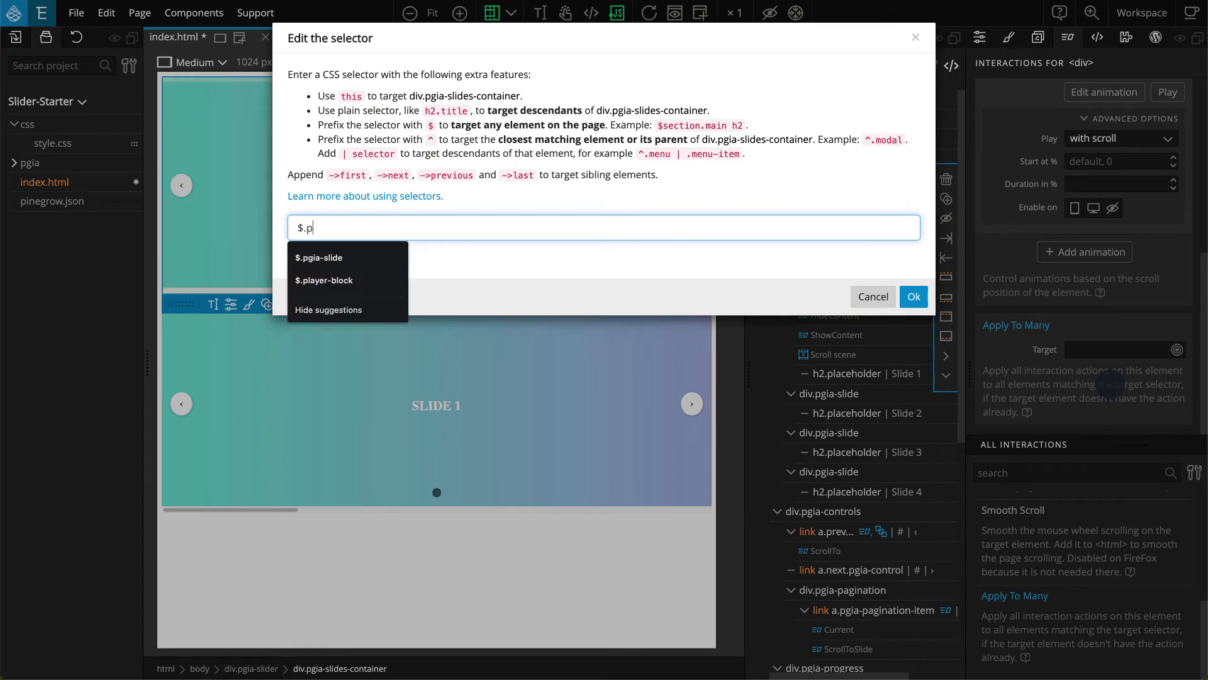
type("gia-slide")
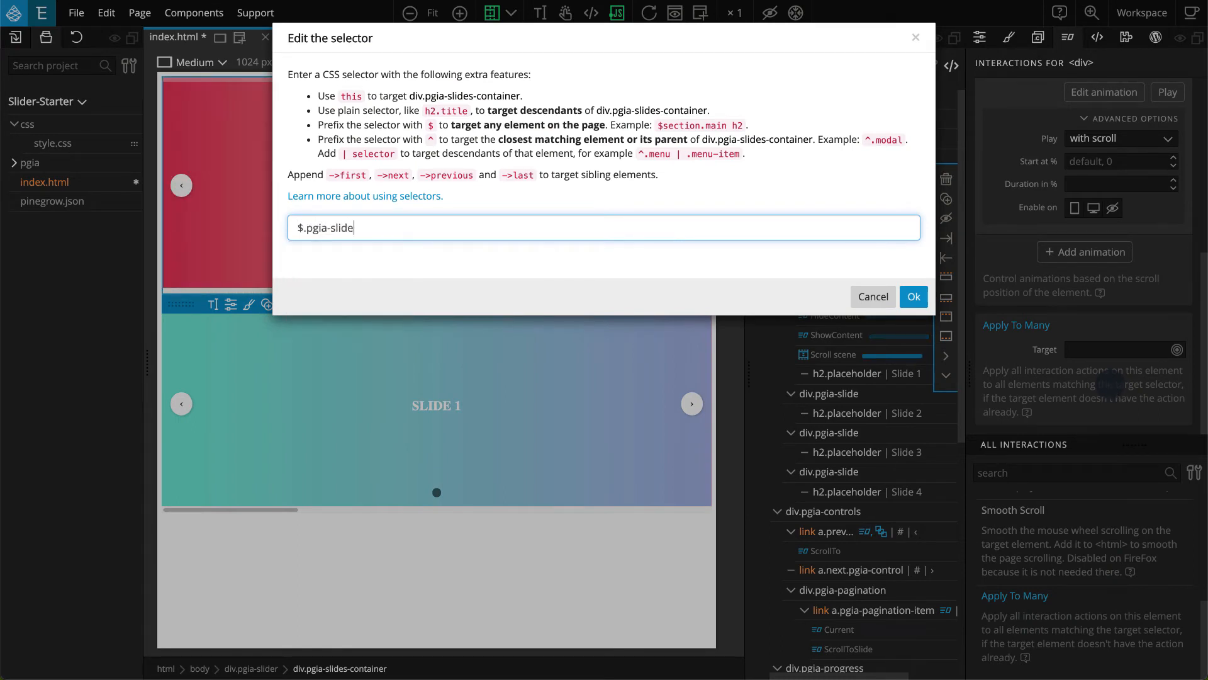
type("s-conta")
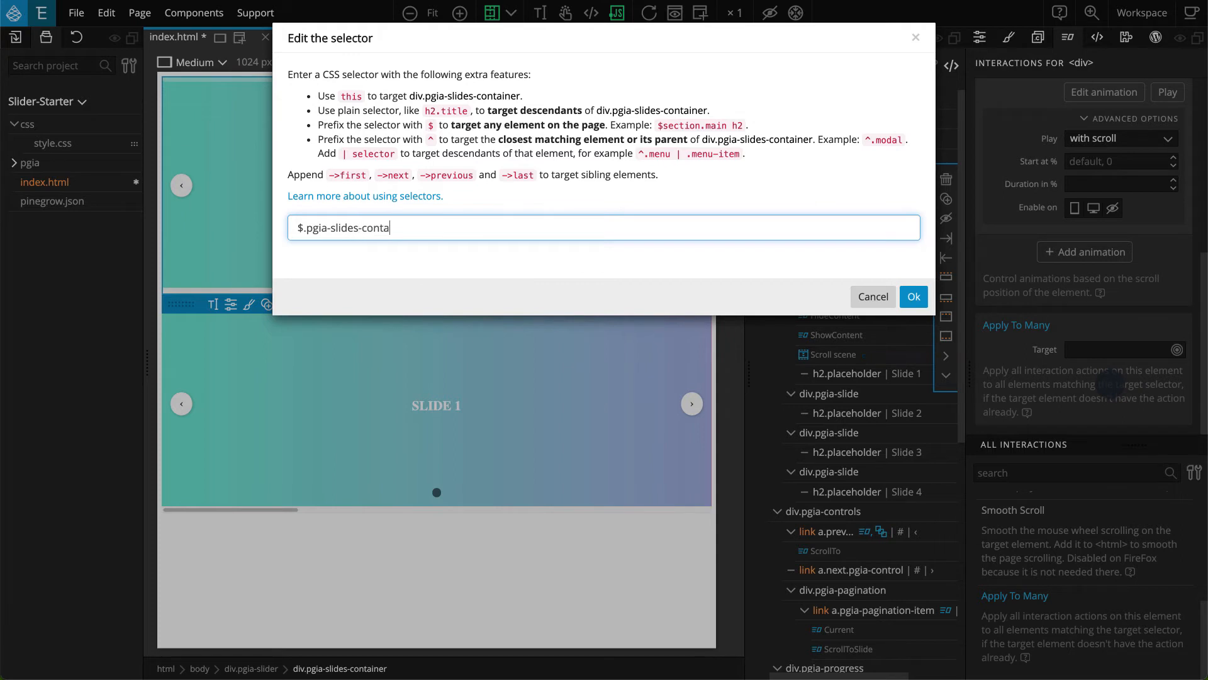
type("iner")
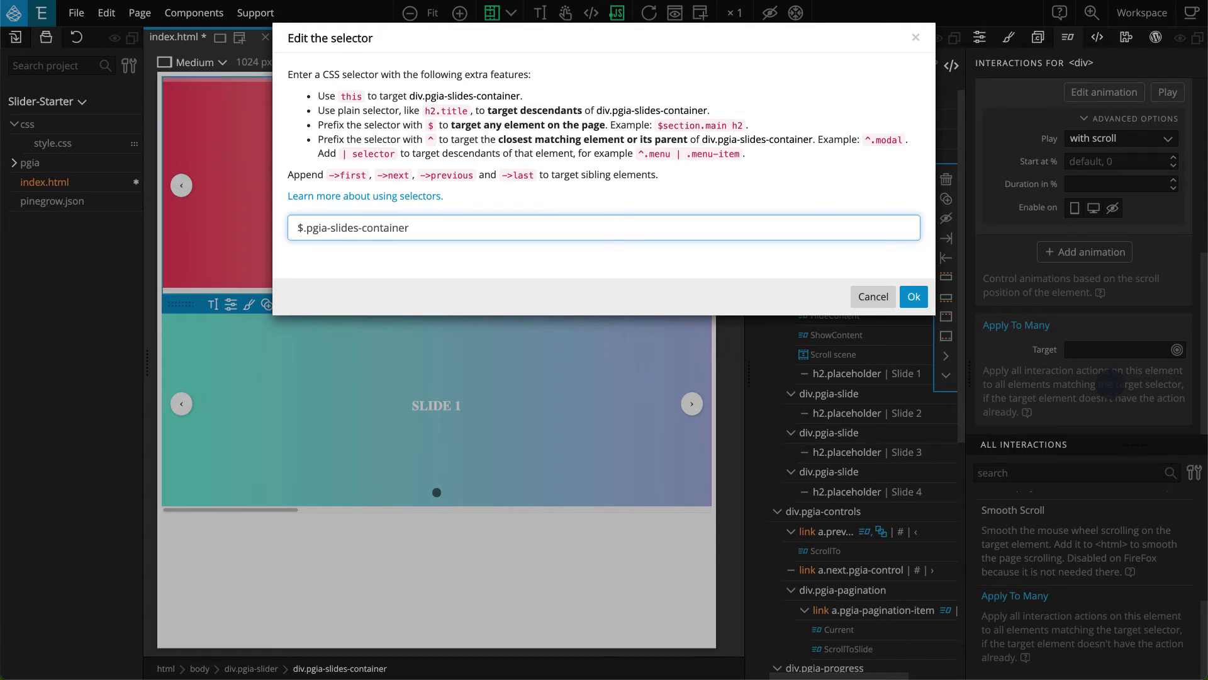
left_click(920, 300)
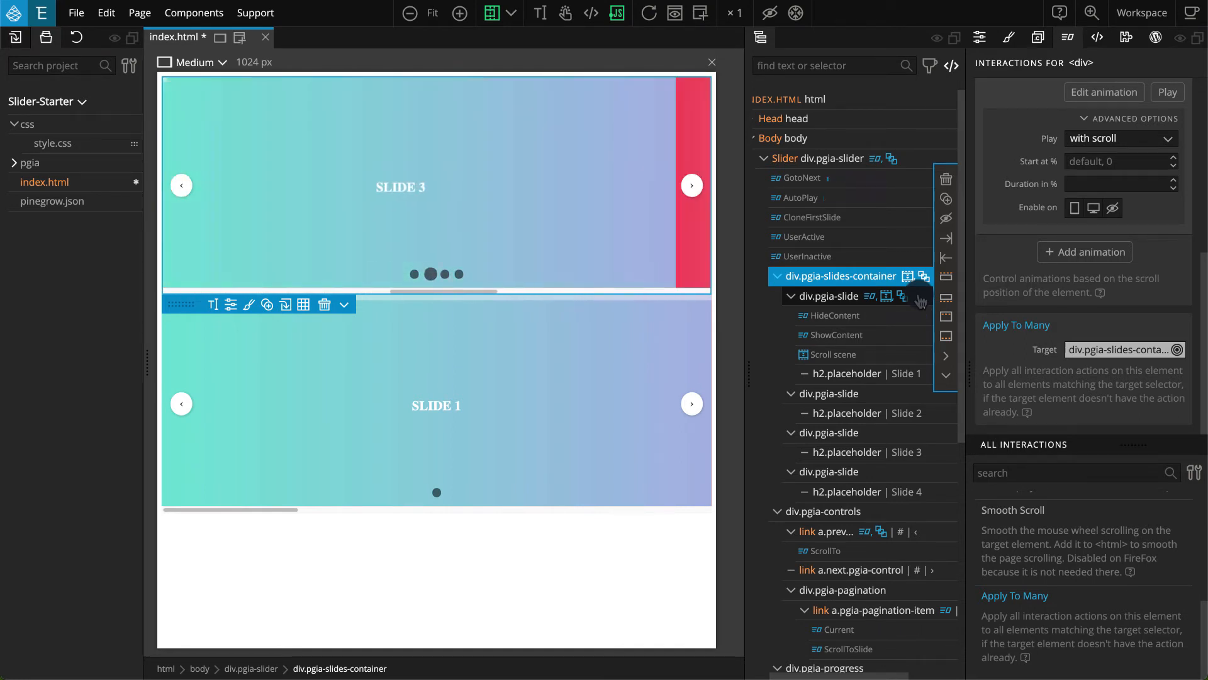
Change the Apply To Many target selector of the original slider's first div.pgia-slide to $.pgia-slide
left_click(918, 298)
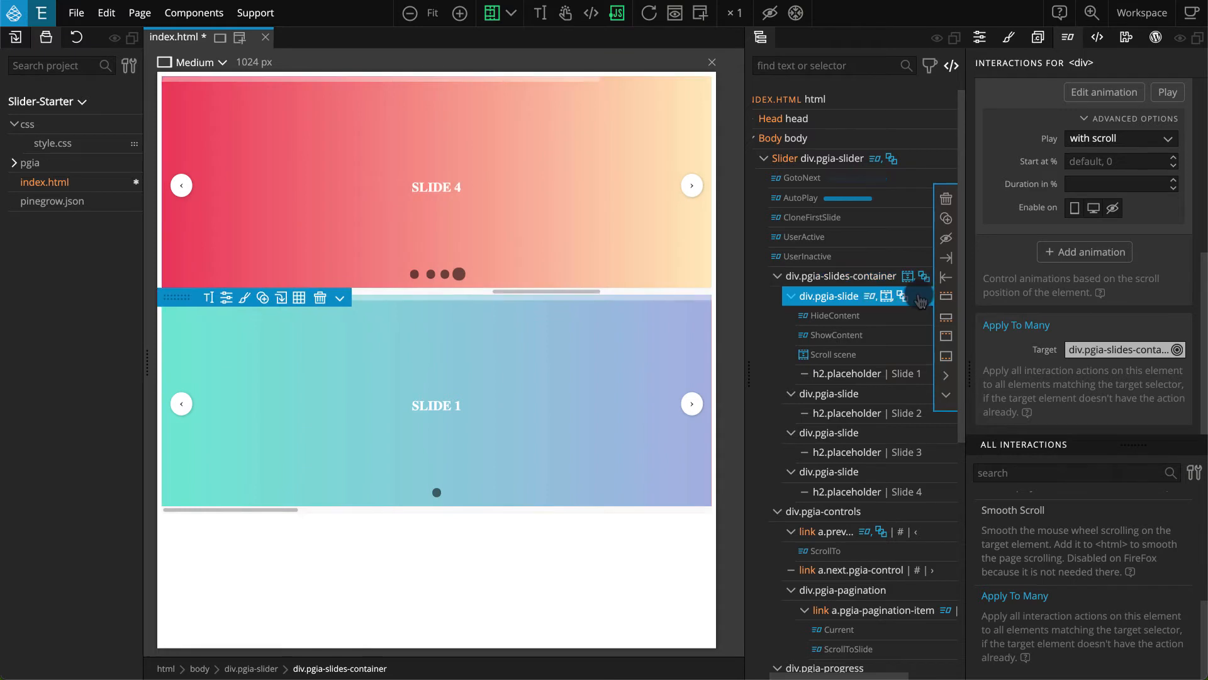
scroll(1012, 336, "down", 15)
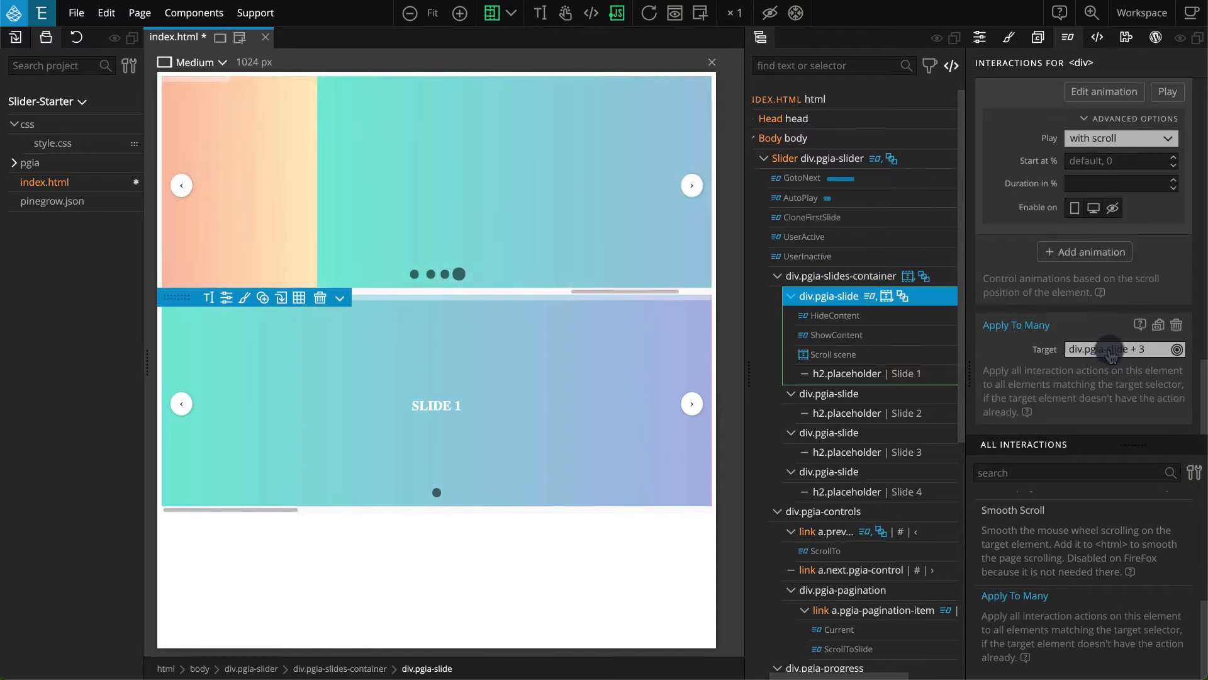
left_click(1110, 351)
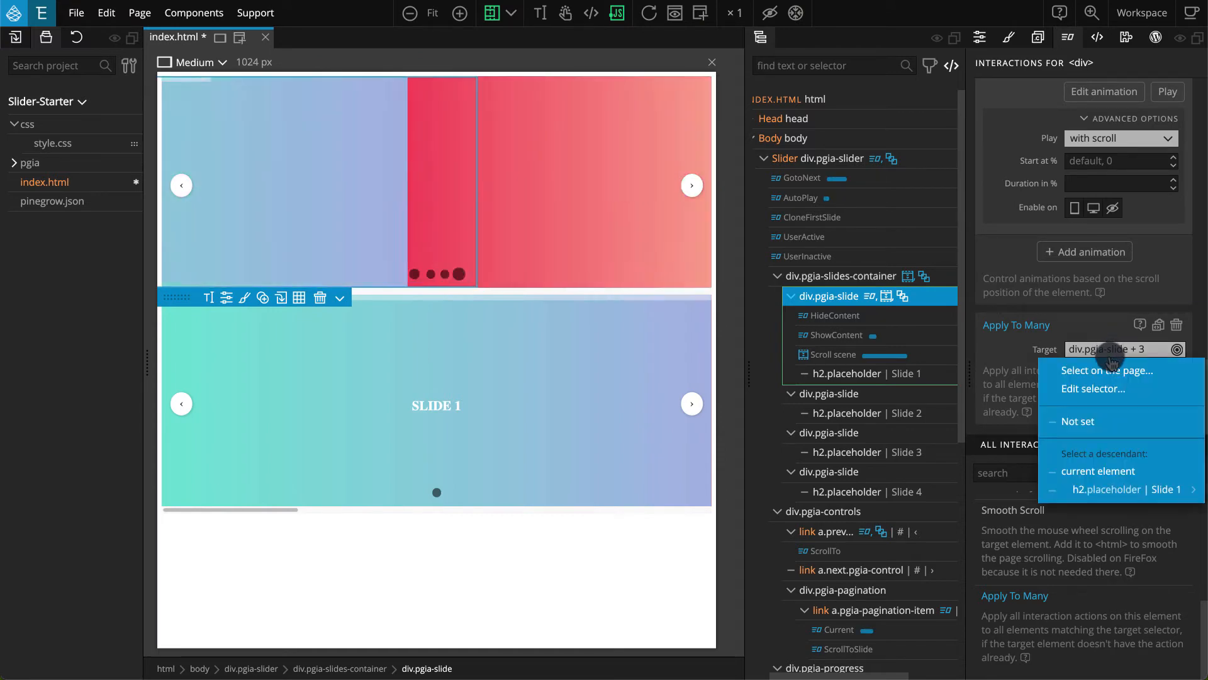
left_click(1126, 391)
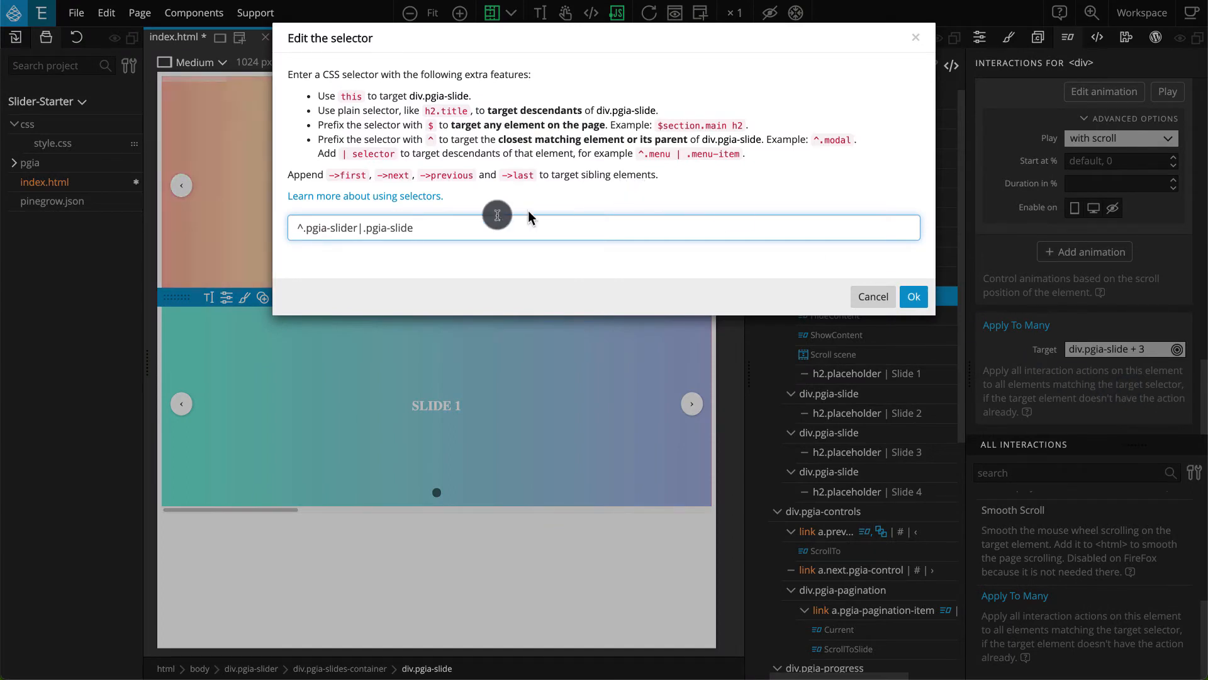
left_click_drag(364, 228, 296, 227)
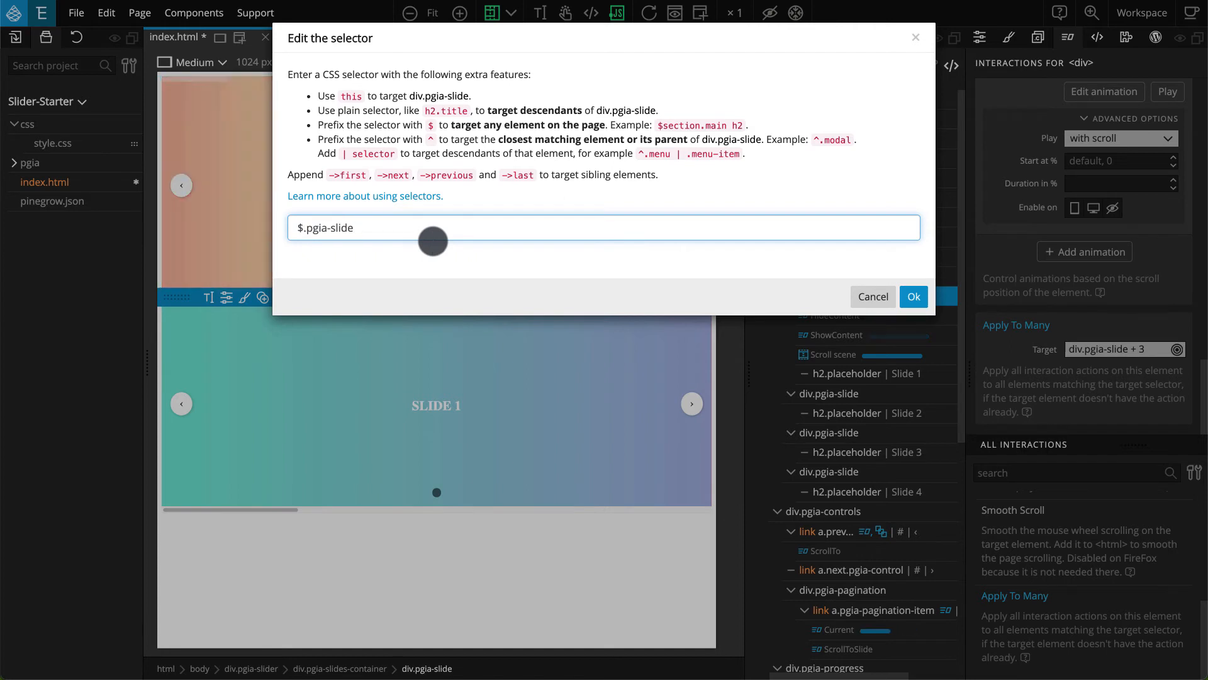
left_click(912, 296)
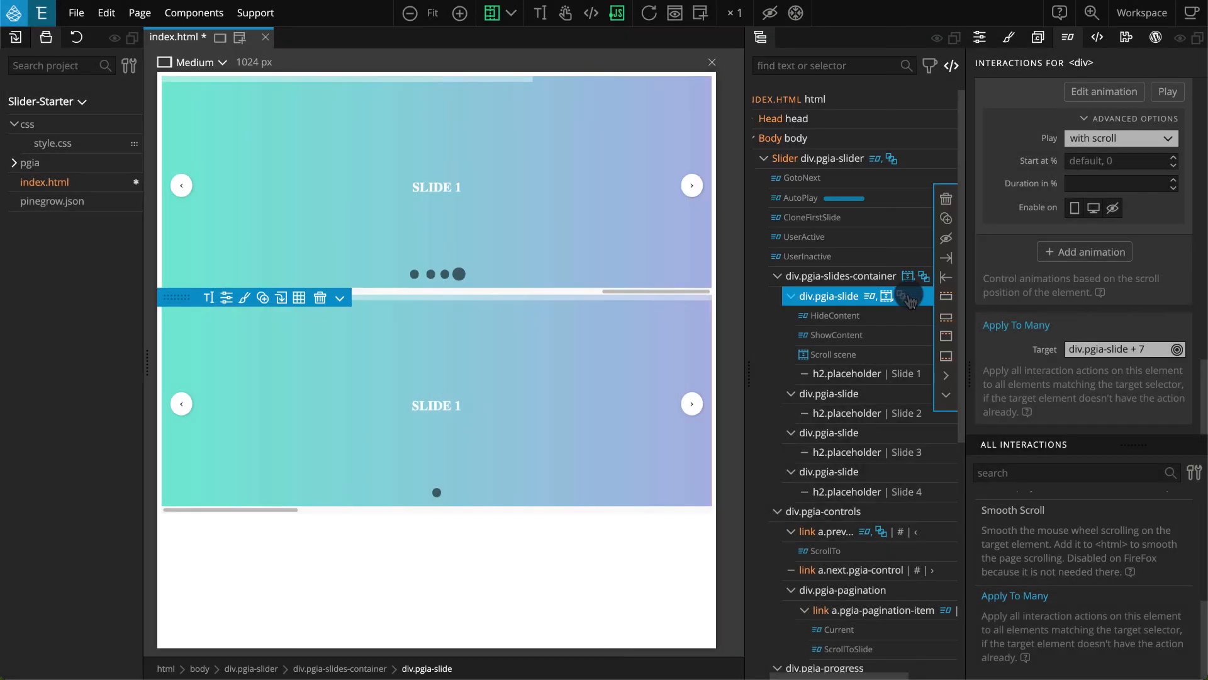
Change the Apply To Many target selector of the original slider's previous control link to $.pgia-control
scroll(911, 301, "down", 4)
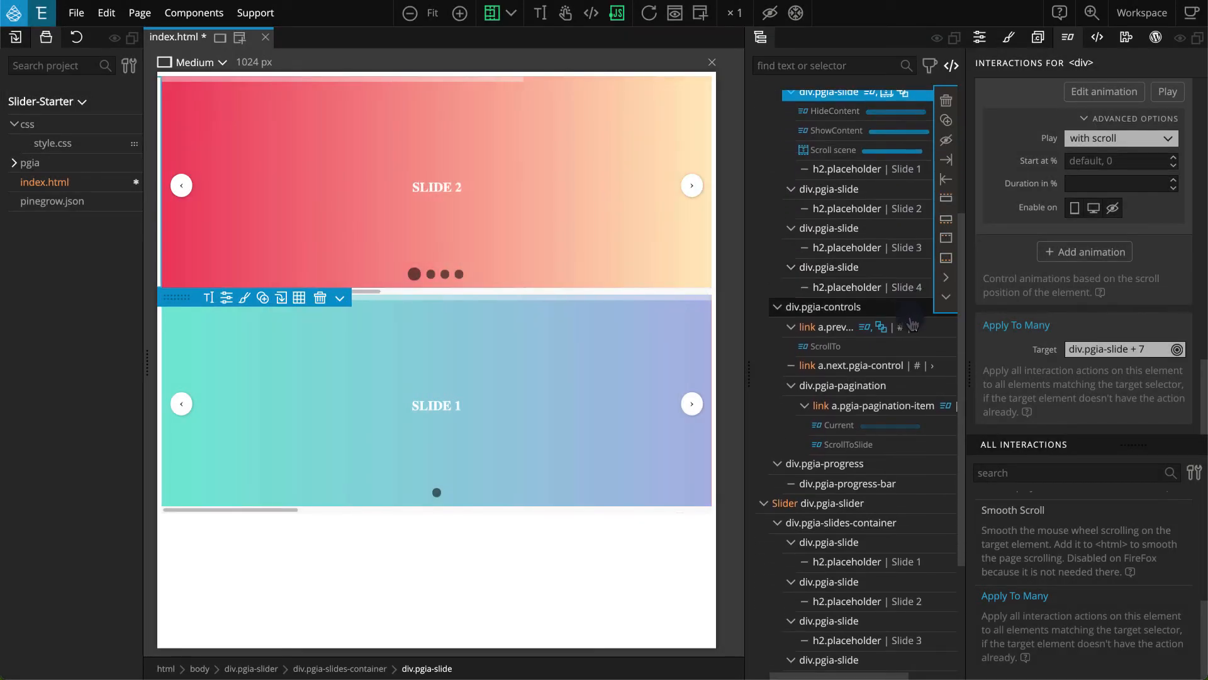
scroll(914, 333, "right", 1)
left_click(914, 330)
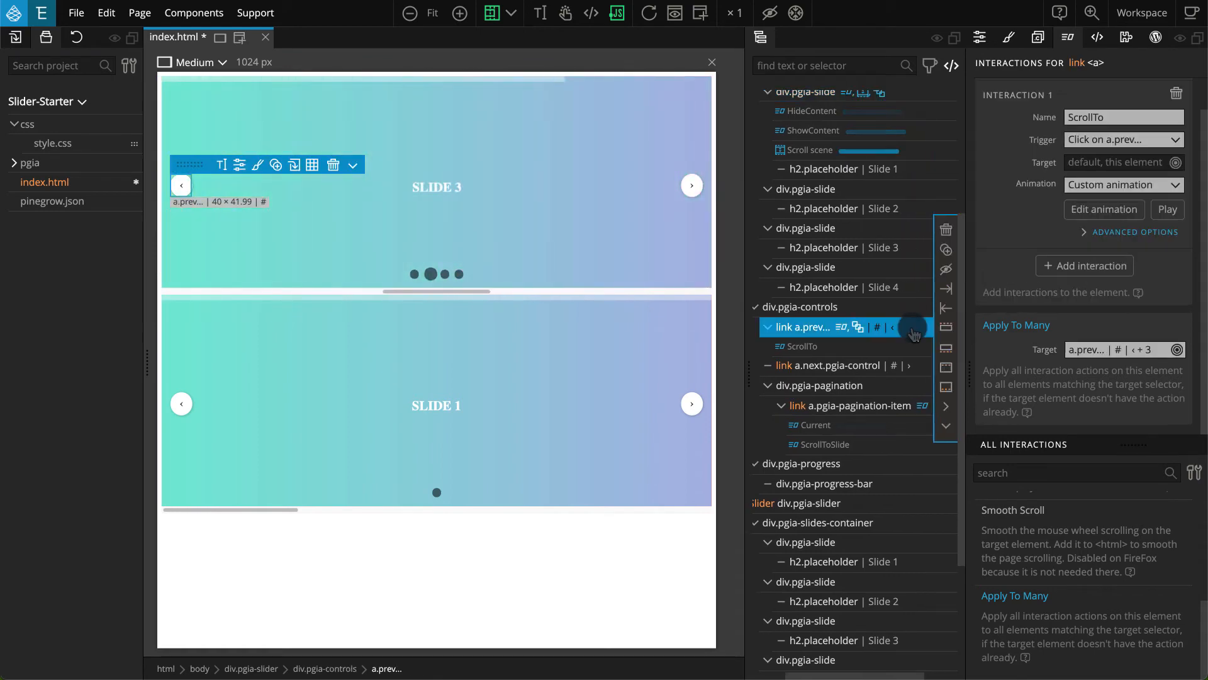
left_click(1094, 350)
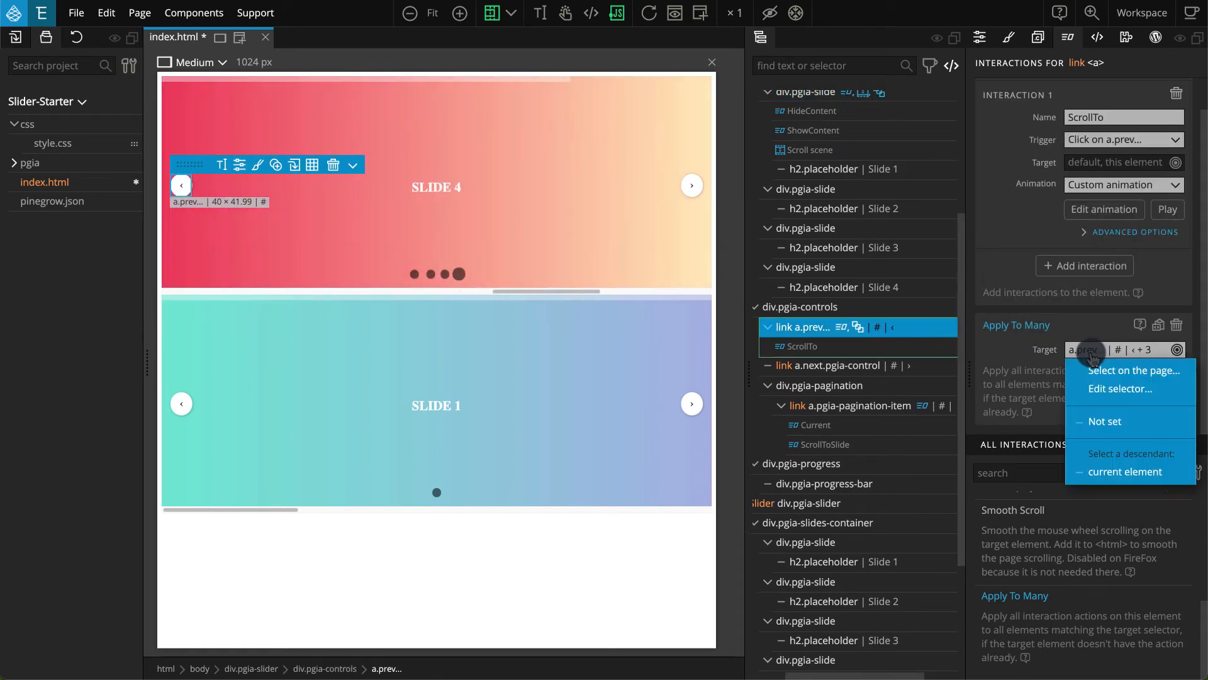
left_click(1096, 386)
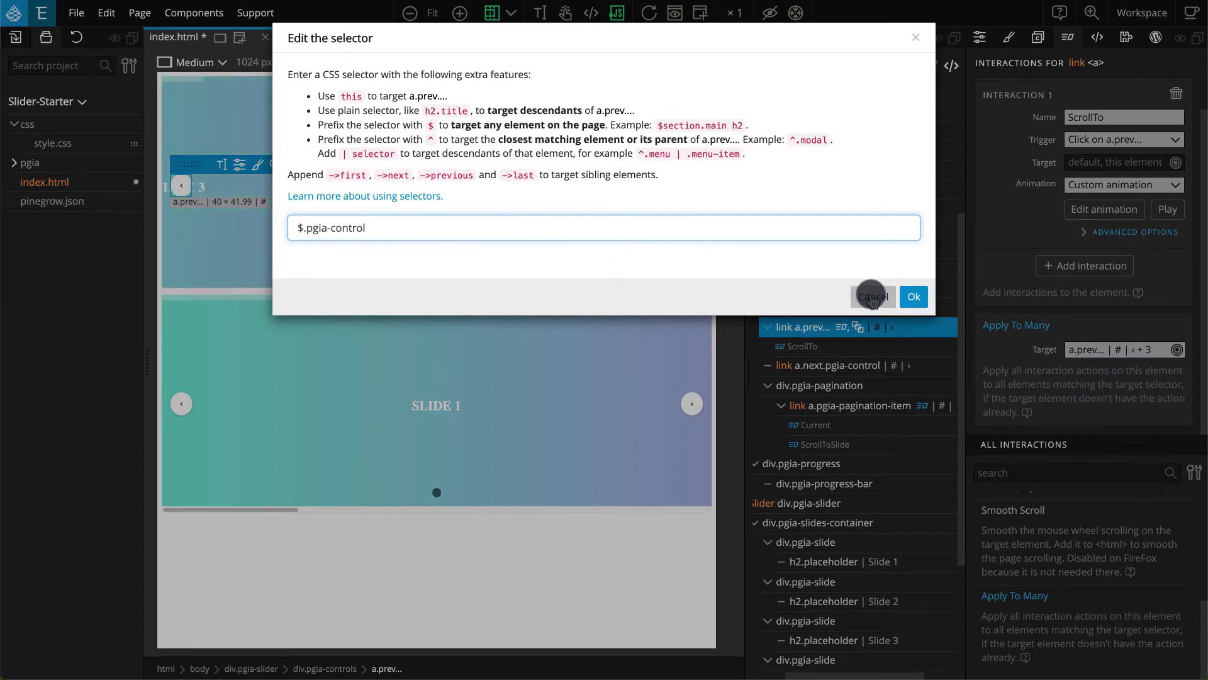
left_click(914, 296)
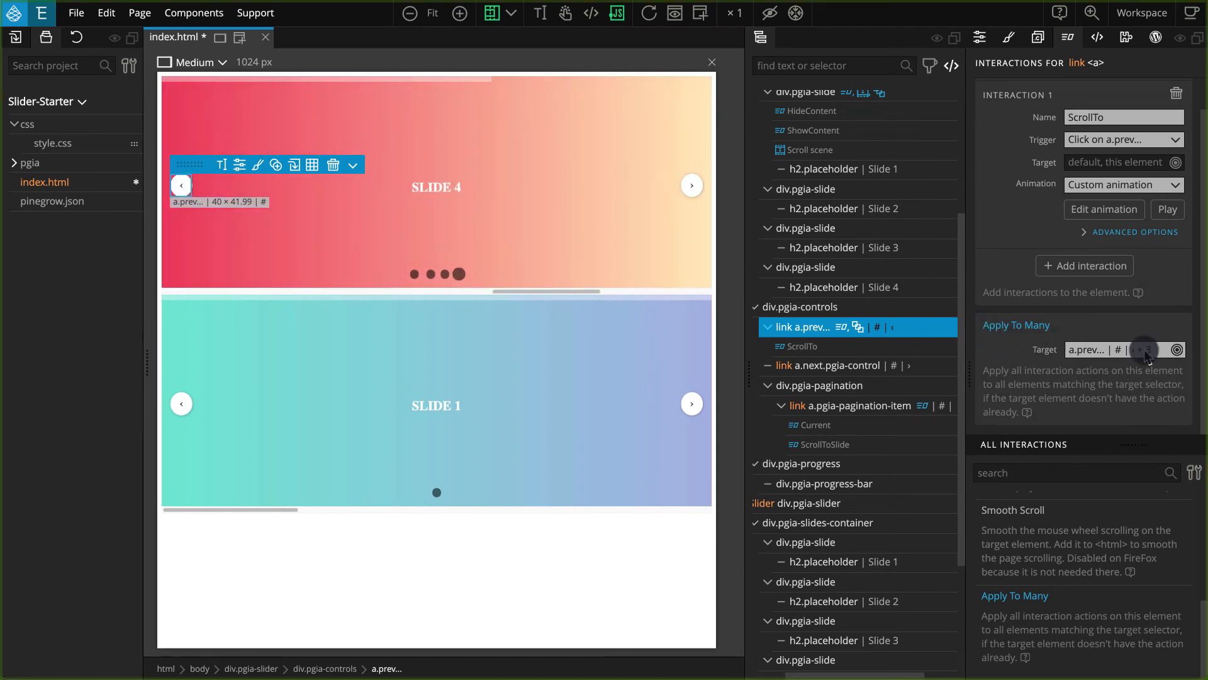
Add Apply To Many to the original a.pgia-pagination-item link with the target selector $.pgia-pagination-item
left_click(868, 408)
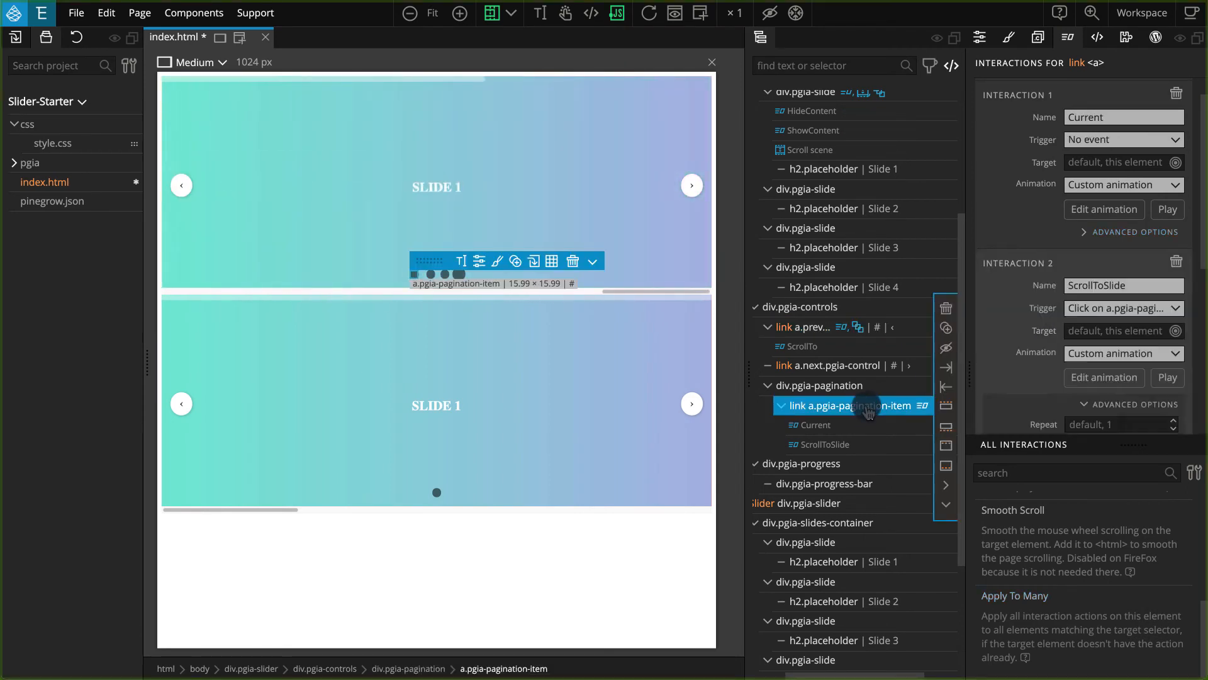
scroll(1033, 371, "down", 5)
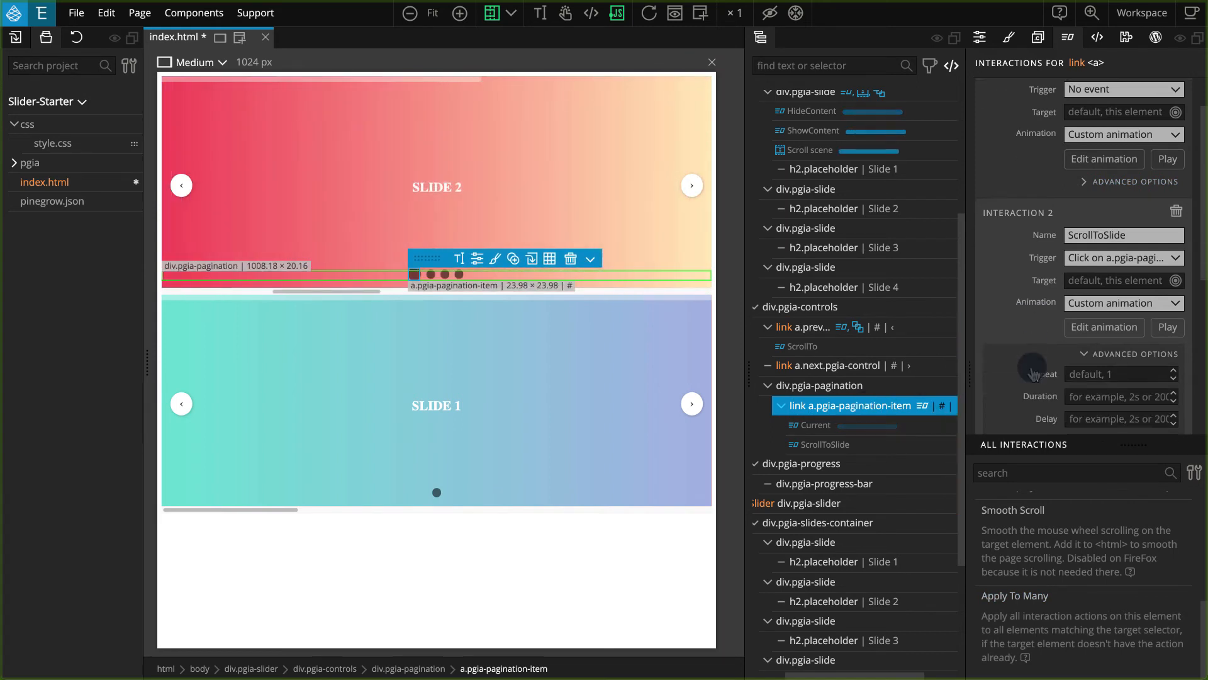
left_click(1033, 598)
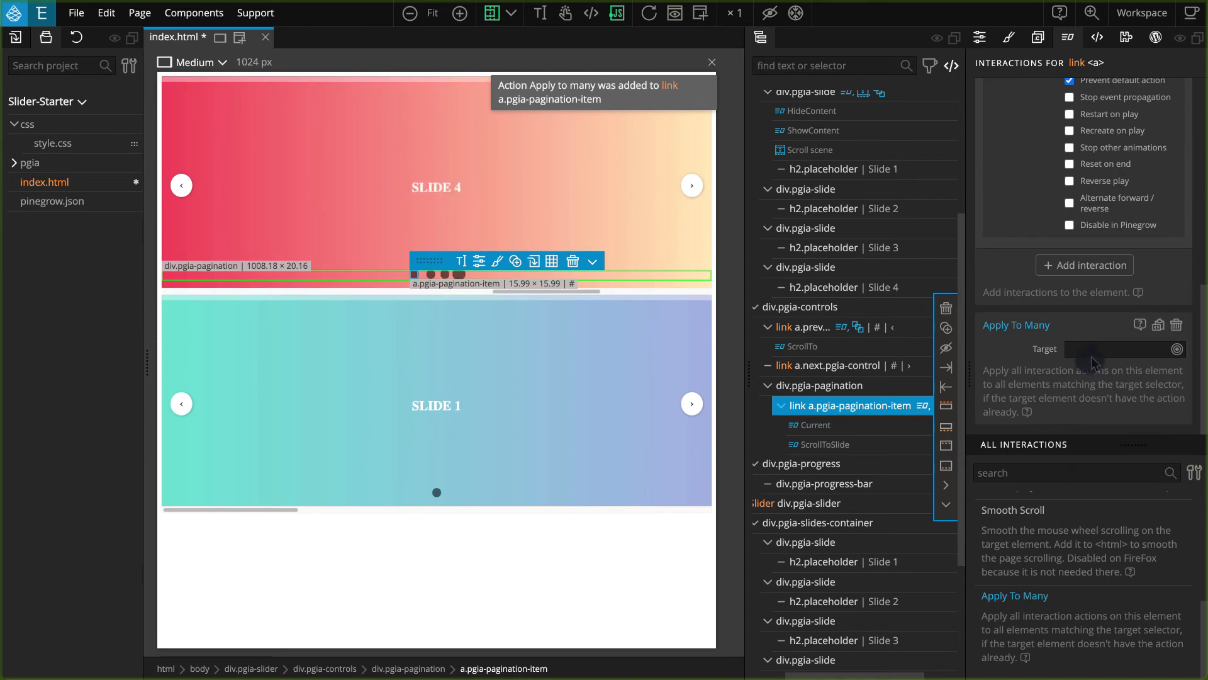
left_click(1094, 355)
left_click(1102, 388)
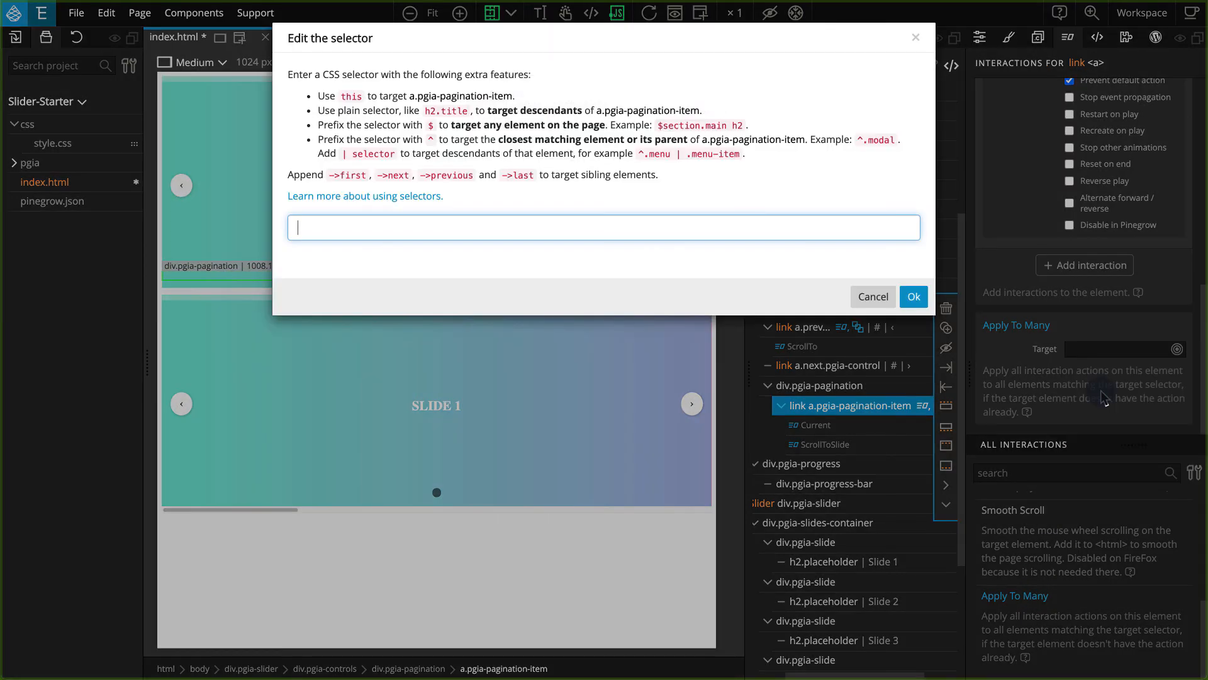
type("$.pg")
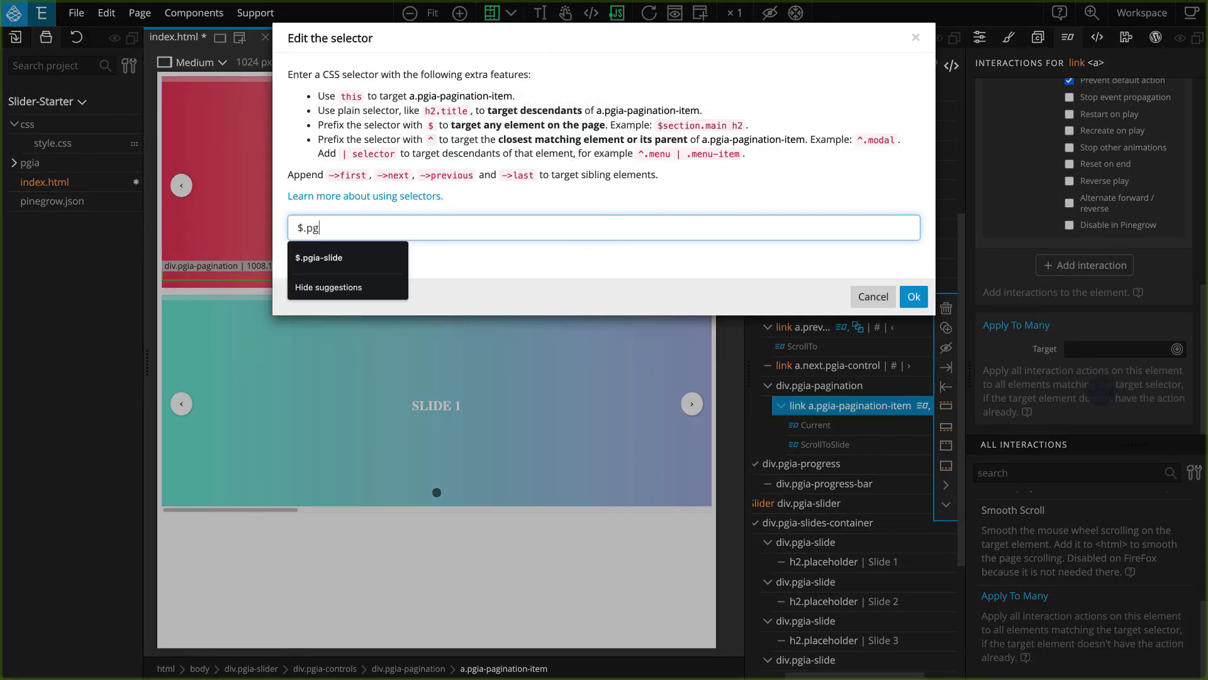
type("ia-paginati")
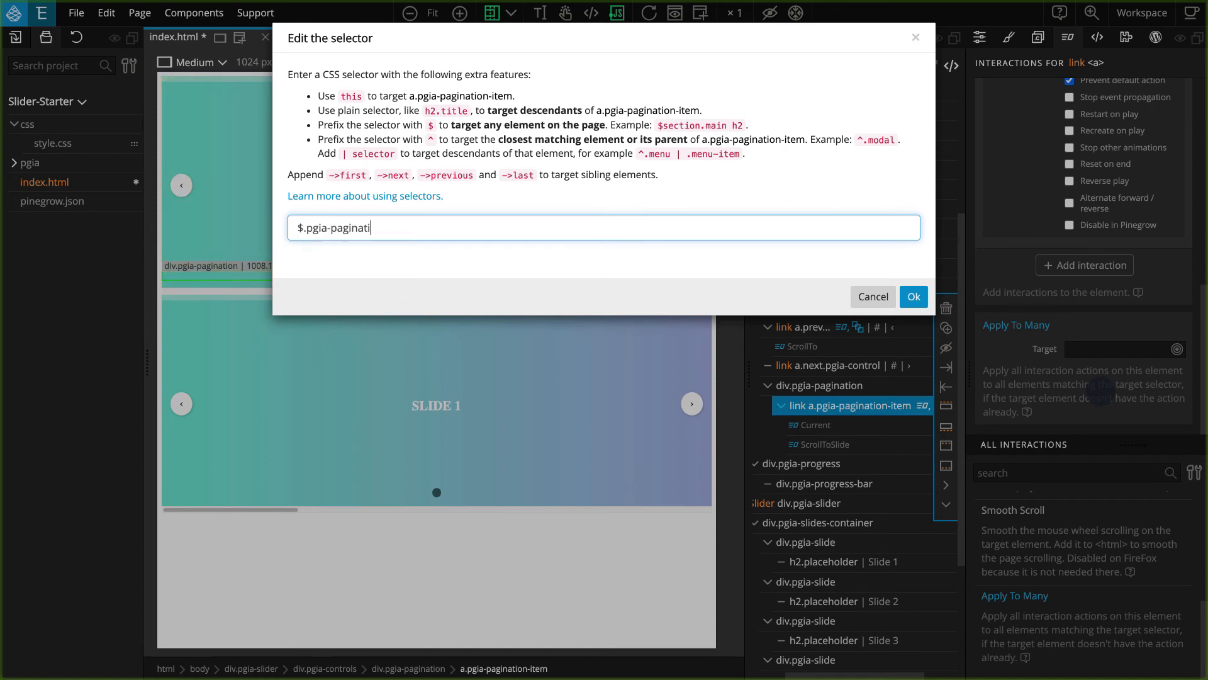
type("on-item")
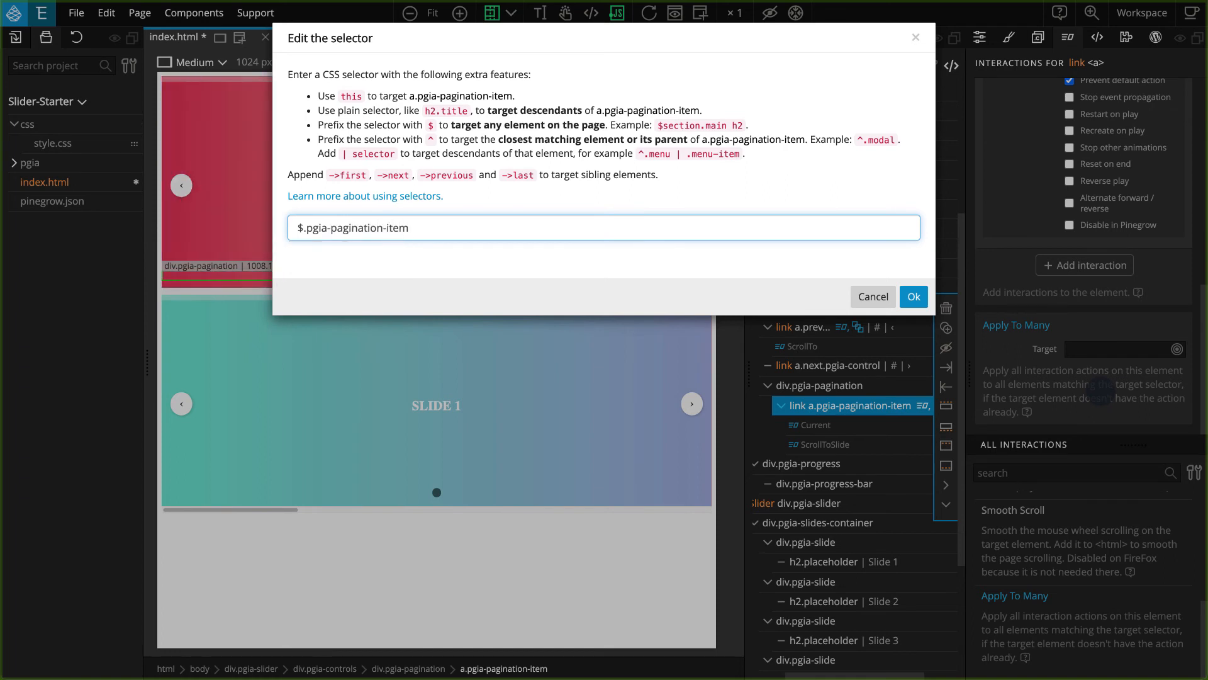
left_click(915, 299)
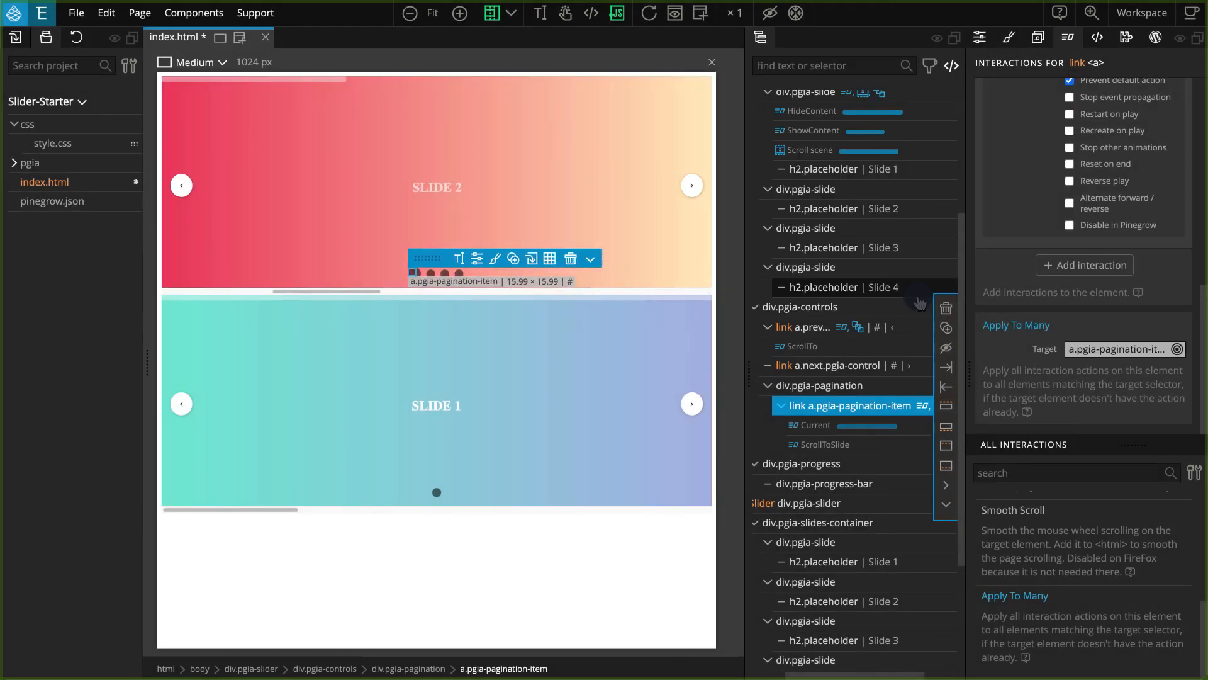
Save the changes to index.html
scroll(920, 304, "down", 1)
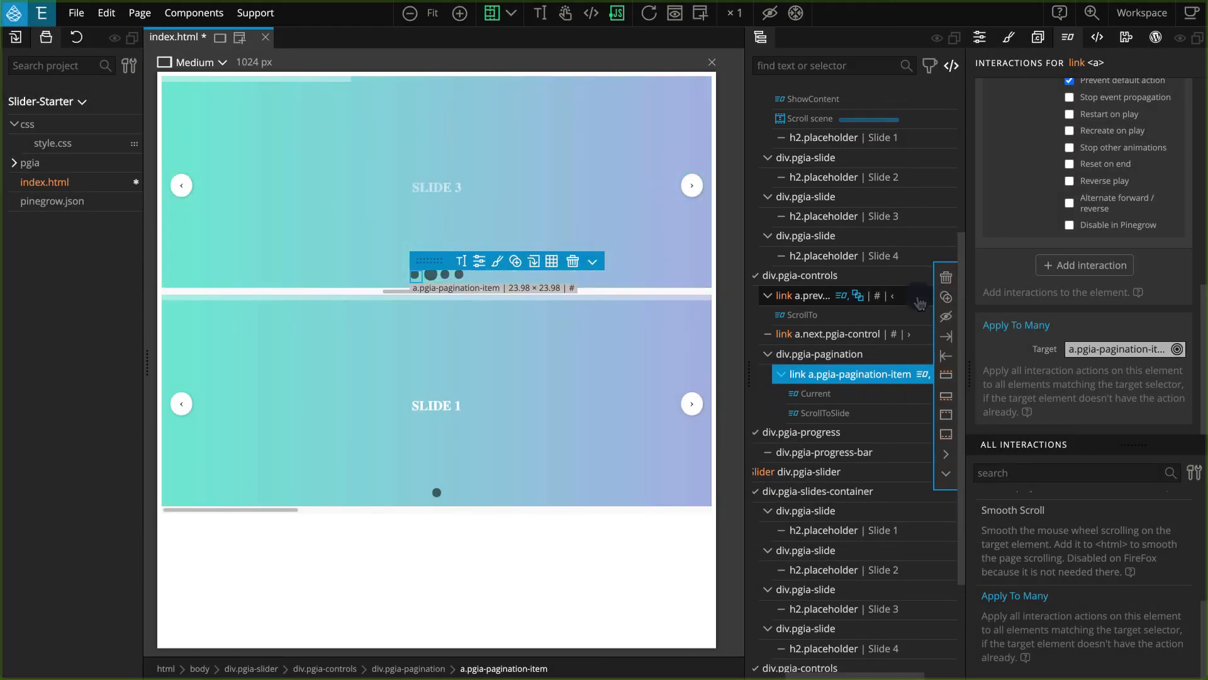
scroll(920, 304, "down", 2)
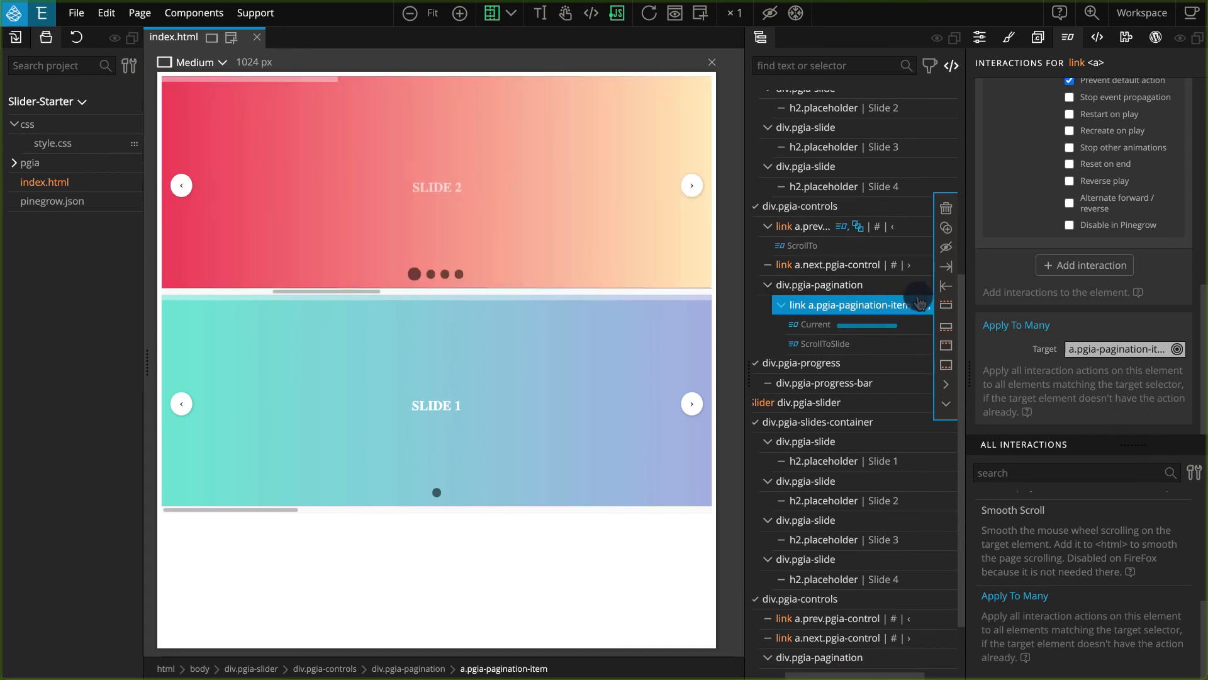
key("ctrl+s")
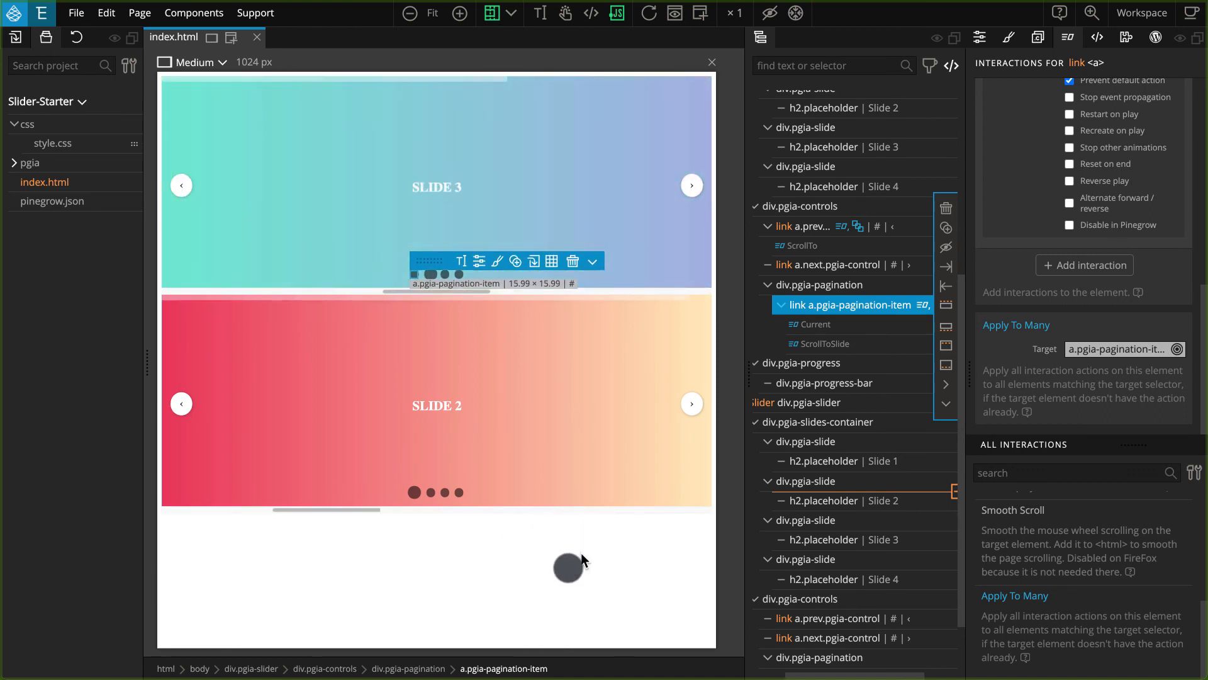
Test the duplicated slider in the page preview using its next and previous controls and its pagination dots
left_click(694, 416)
left_click(693, 402)
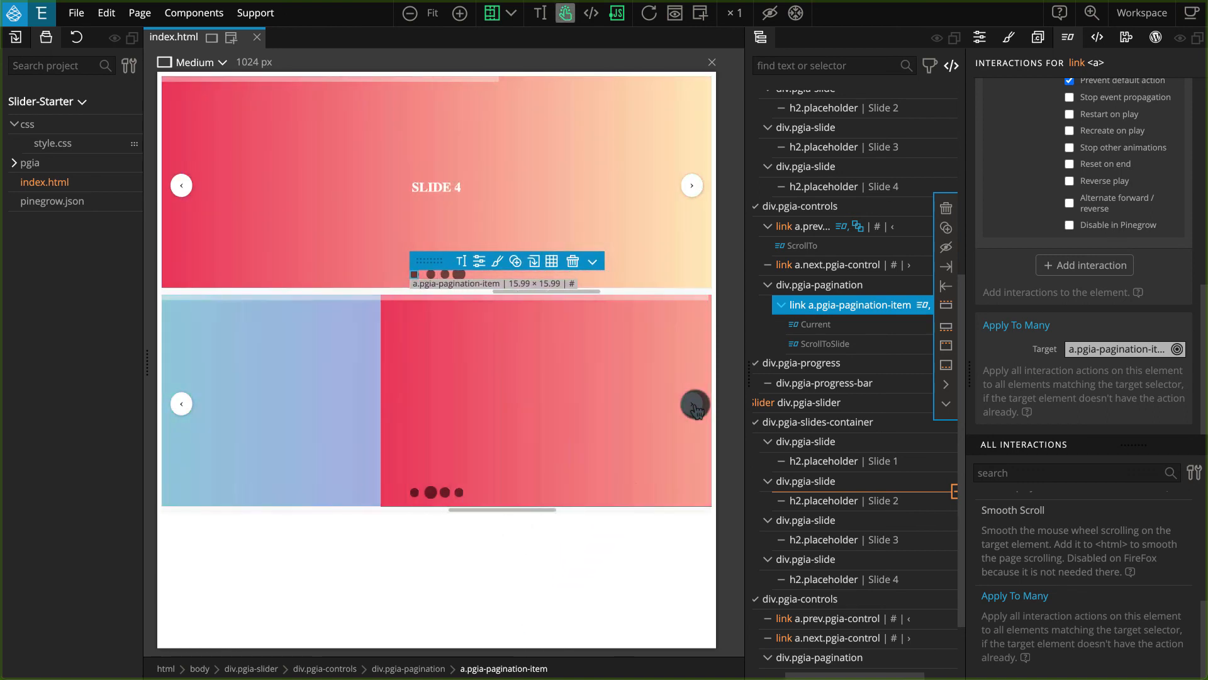
left_click(431, 492)
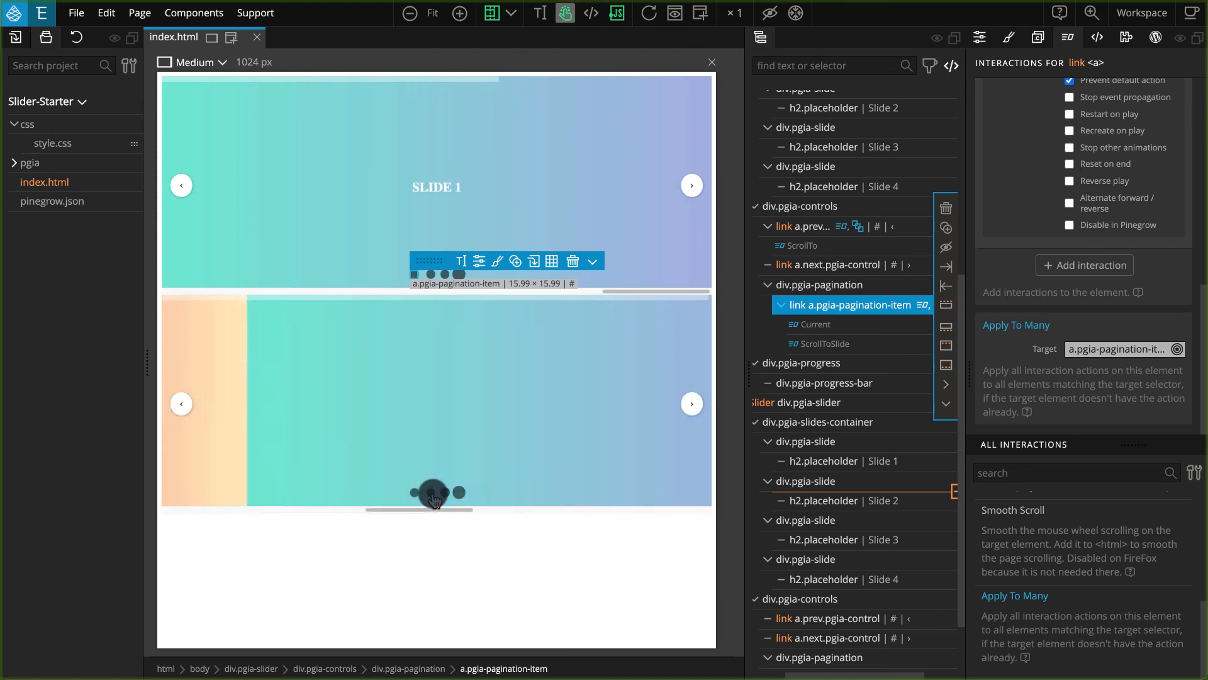
left_click(181, 403)
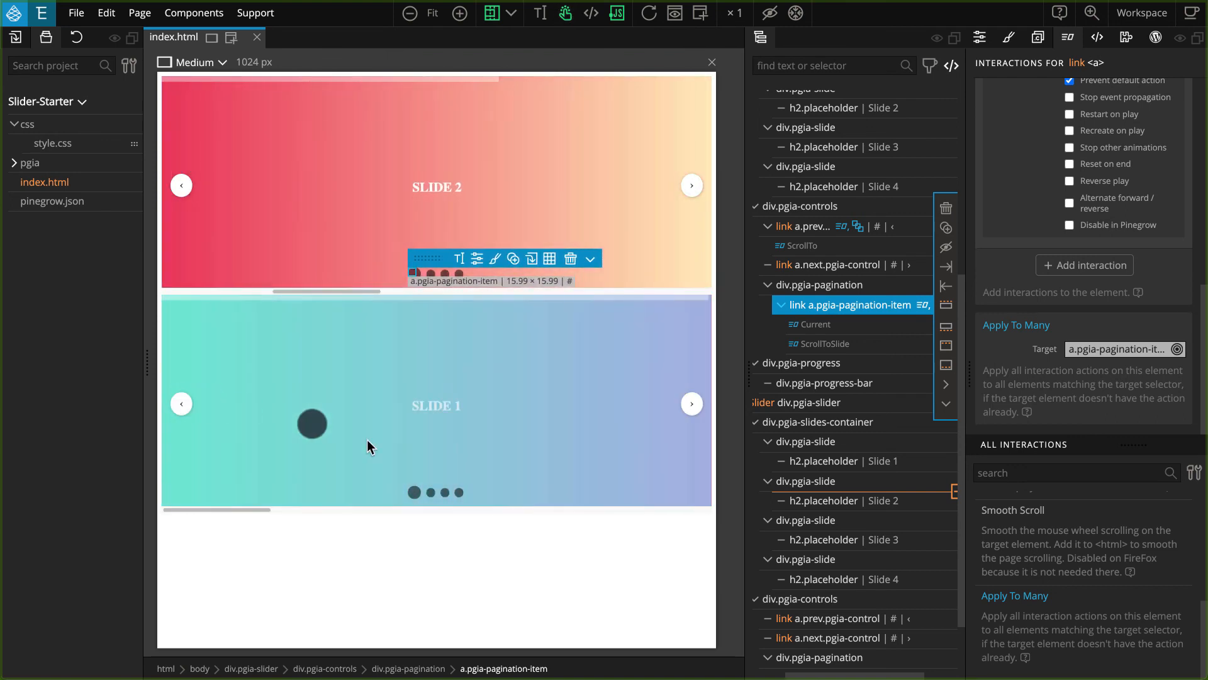
left_click(445, 492)
left_click(475, 552)
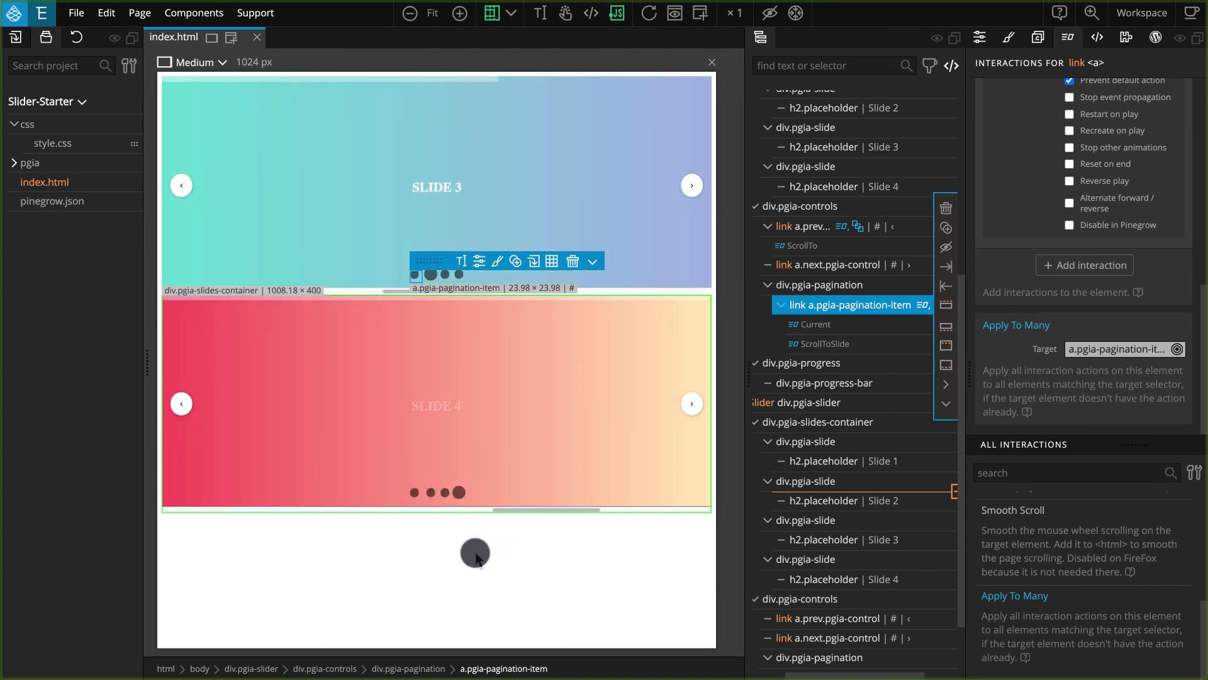